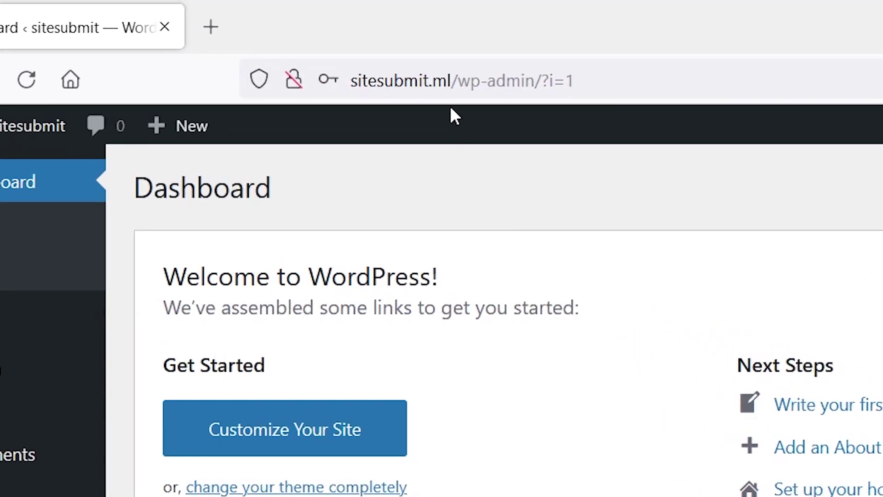
Open Google in a new tab and search for ranasvfx.
{"action": "left_click_drag", "start_coordinate": [457, 82], "coordinate": [324, 94]}
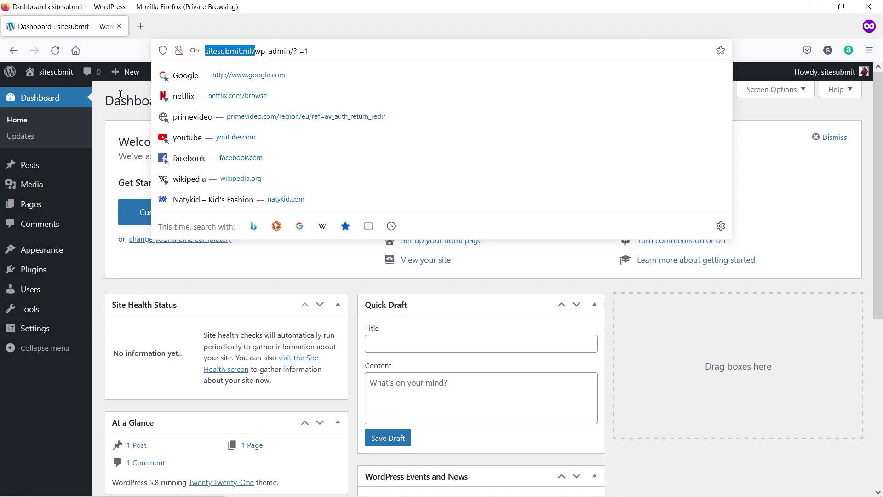
{"action": "left_click", "coordinate": [182, 76]}
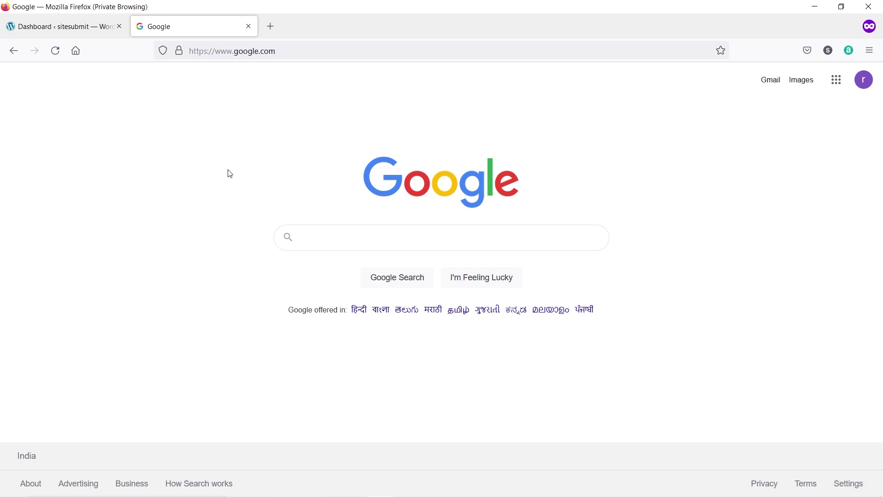
{"action": "left_click", "coordinate": [318, 235]}
{"action": "type", "text": "r"}
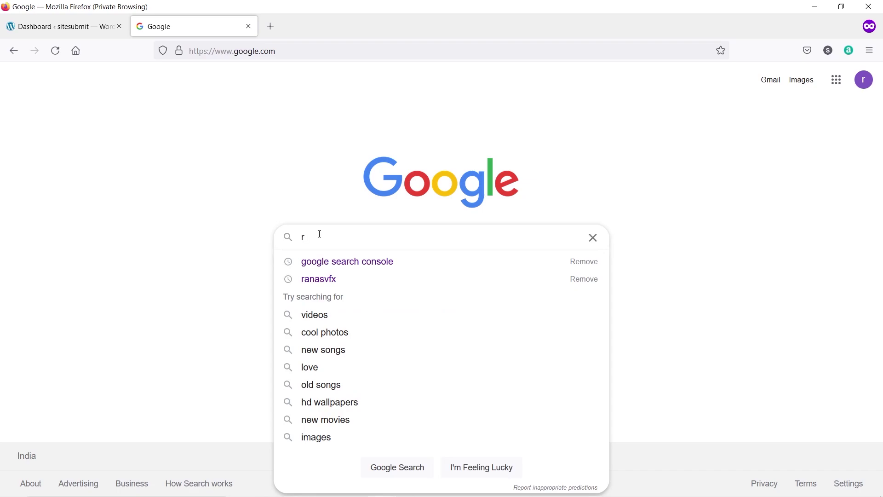
{"action": "type", "text": "anasvfx"}
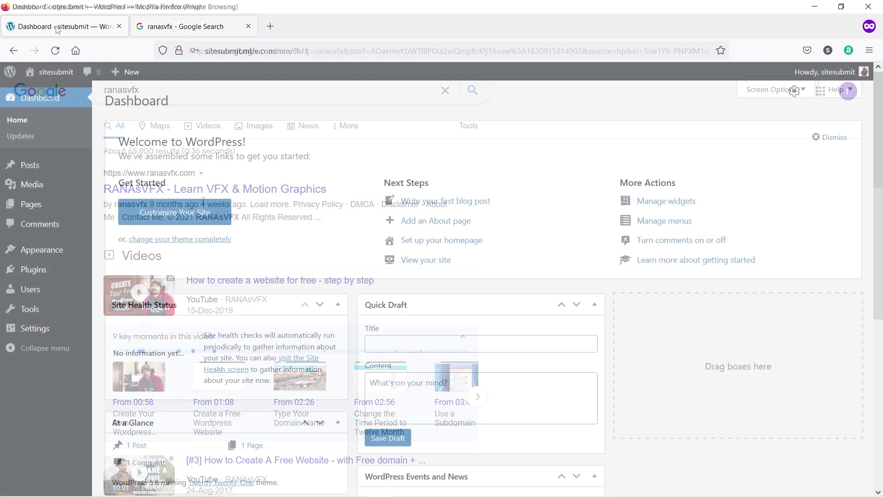
Return to the WordPress dashboard, find the Yoast SEO plugin, and install and activate it.
{"action": "left_click", "coordinate": [58, 26]}
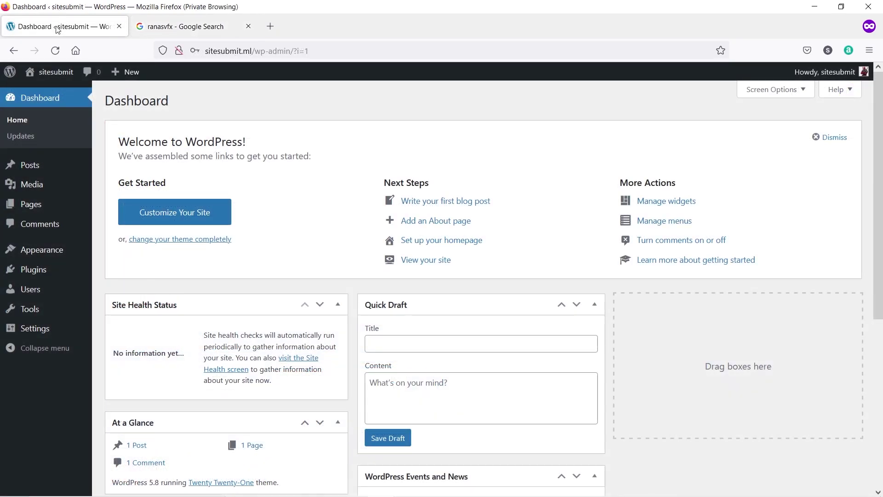
{"action": "mouse_move", "coordinate": [51, 268]}
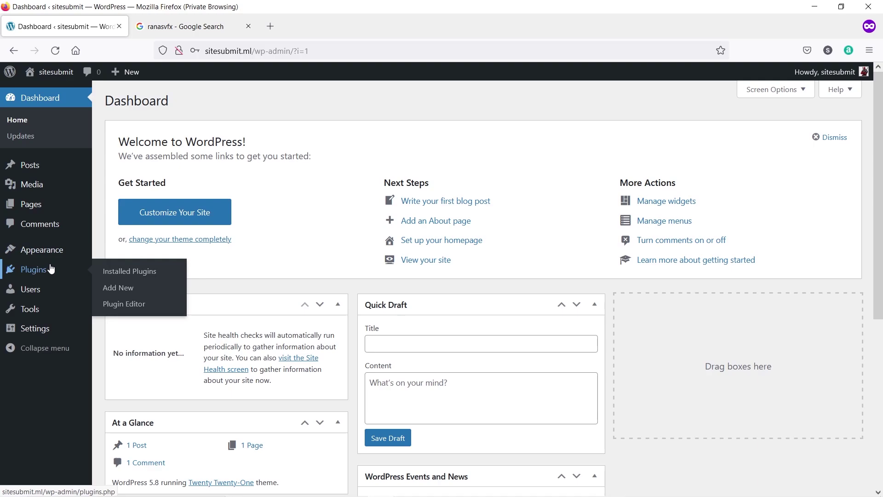
{"action": "left_click", "coordinate": [113, 288]}
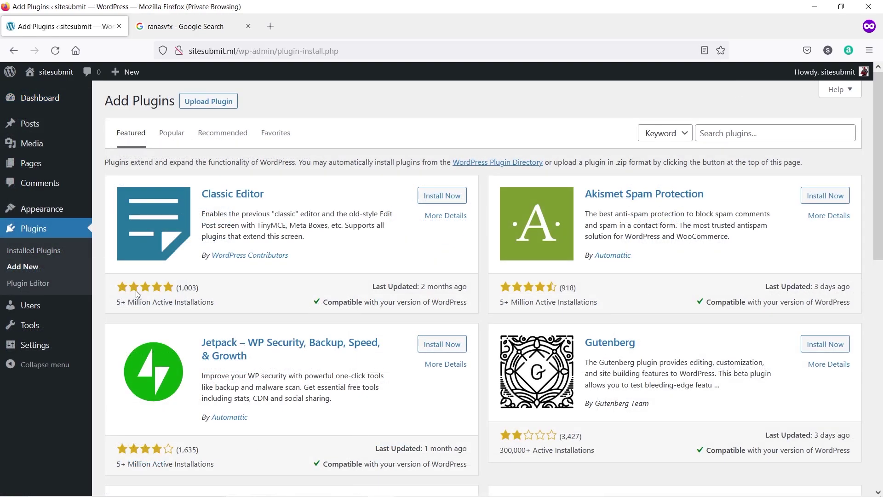
{"action": "left_click", "coordinate": [720, 132]}
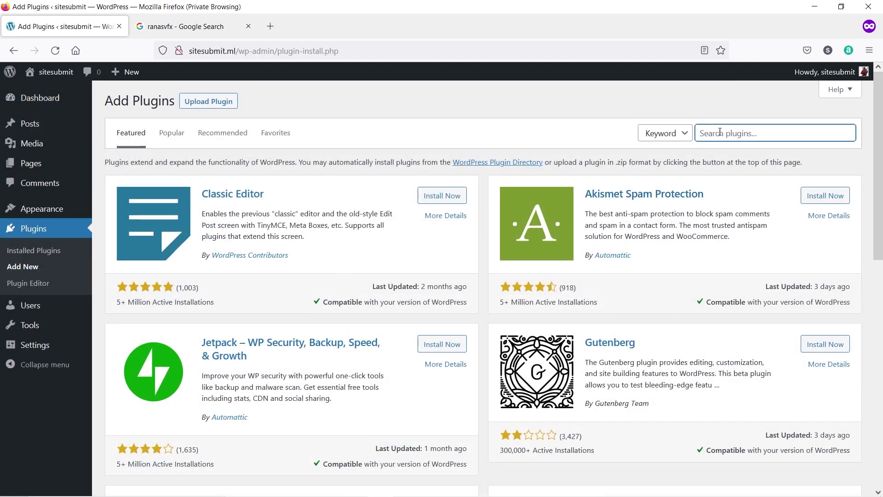
{"action": "type", "text": "yoast seo"}
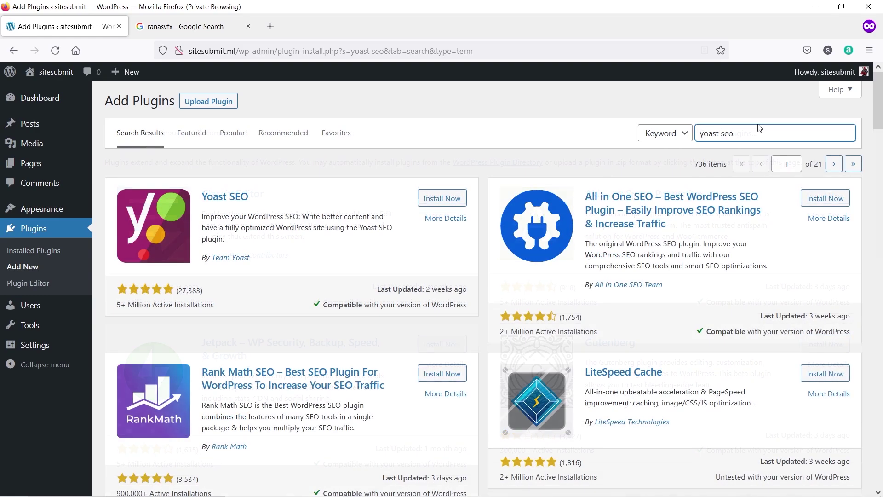
{"action": "left_click", "coordinate": [442, 198]}
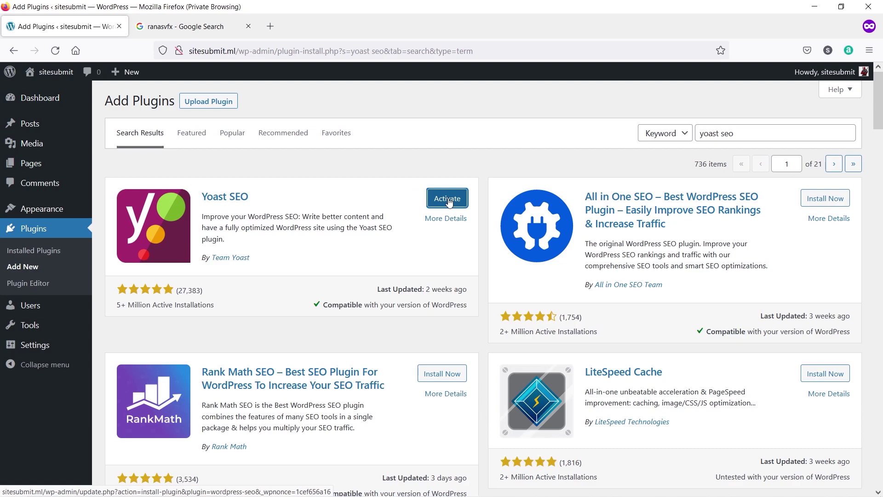
{"action": "left_click", "coordinate": [447, 198]}
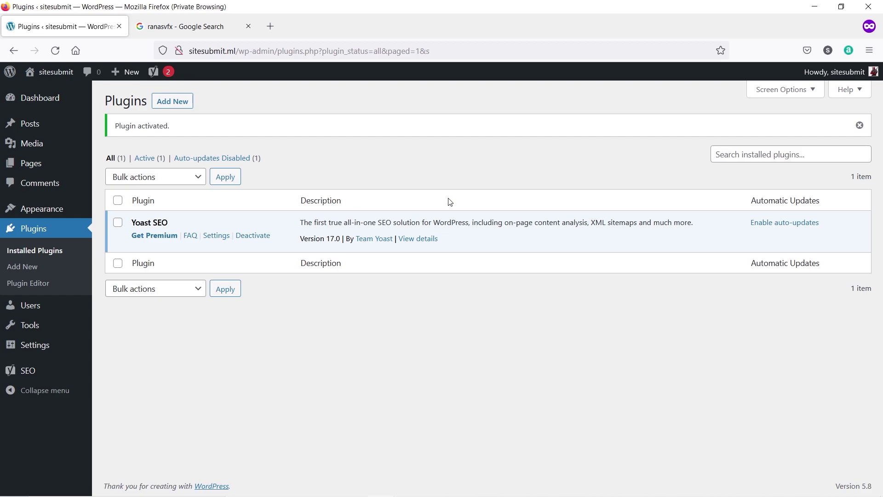
Start the Yoast SEO configuration wizard and set the environment to live and ready to be indexed.
{"action": "mouse_move", "coordinate": [45, 378]}
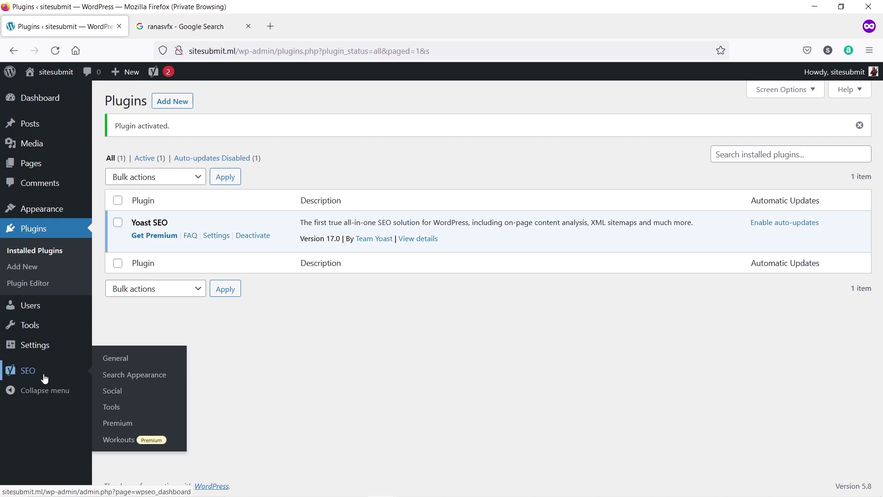
{"action": "left_click", "coordinate": [132, 358]}
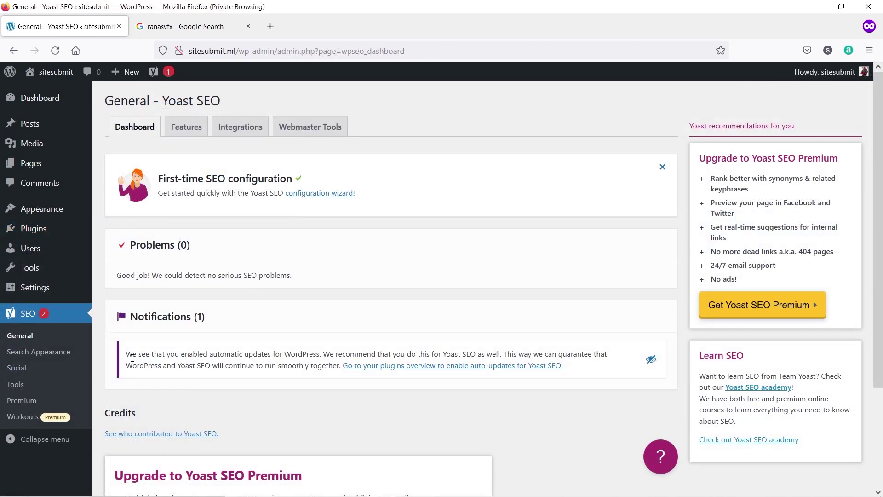
{"action": "left_click", "coordinate": [324, 194]}
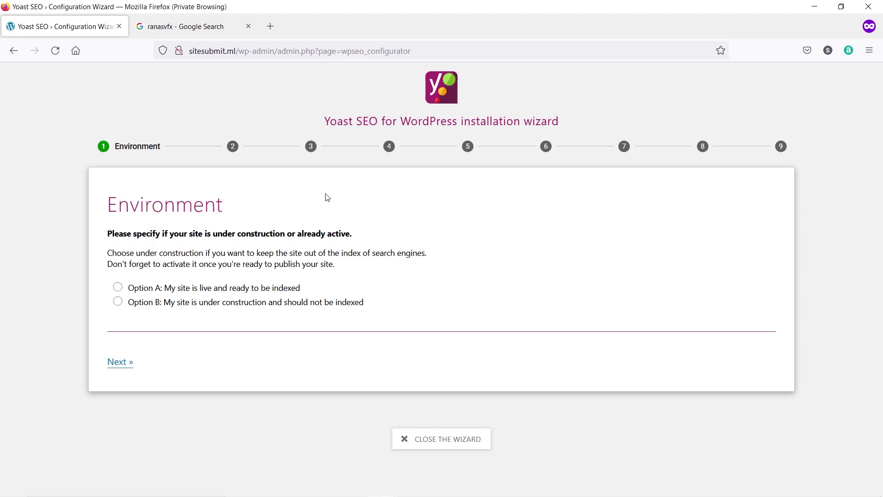
{"action": "left_click", "coordinate": [134, 293]}
{"action": "left_click", "coordinate": [123, 366]}
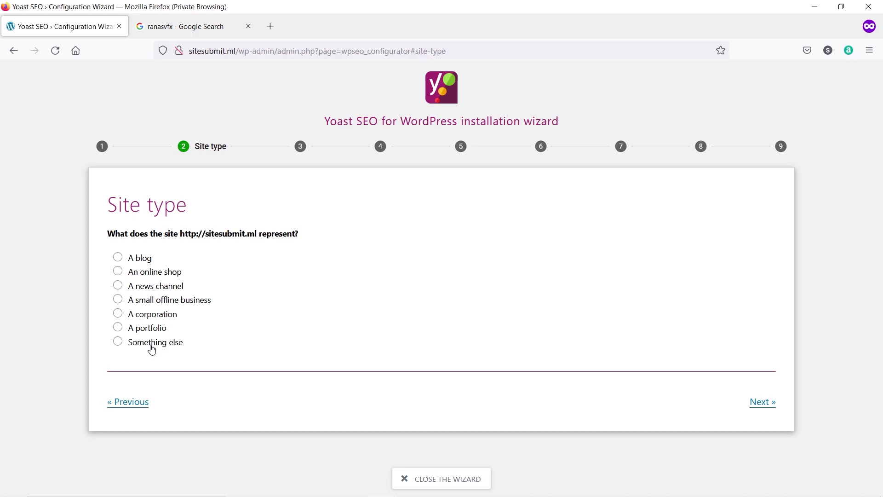
Set the site type to a blog and have the site represent a person, choosing the user sitesubmit.
{"action": "left_click", "coordinate": [119, 258]}
{"action": "left_click", "coordinate": [752, 402]}
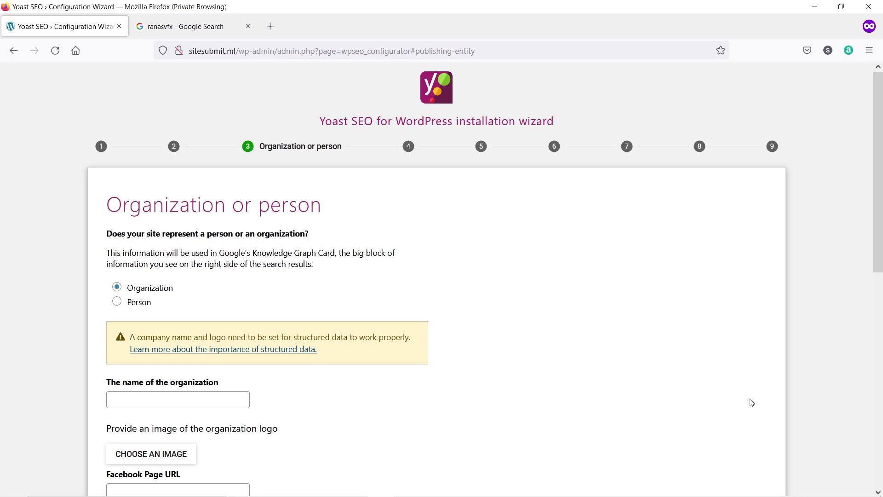
{"action": "scroll", "coordinate": [426, 352], "scroll_direction": "down", "scroll_amount": 1}
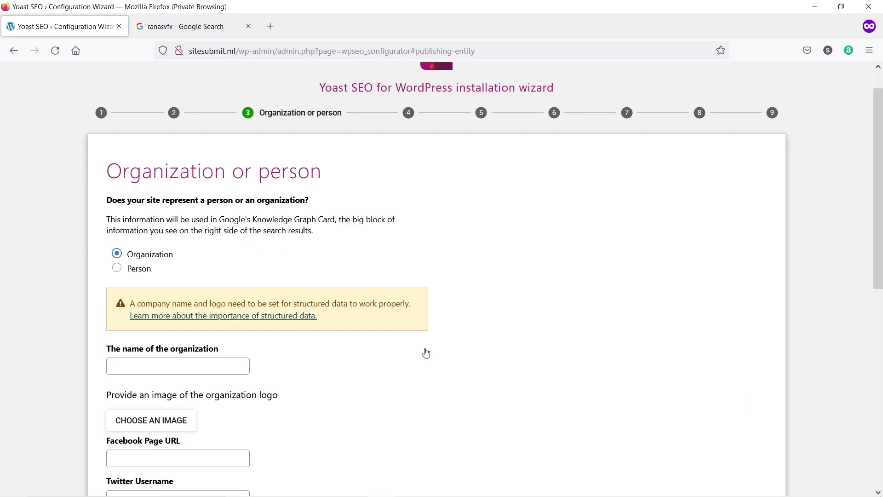
{"action": "left_click", "coordinate": [150, 272]}
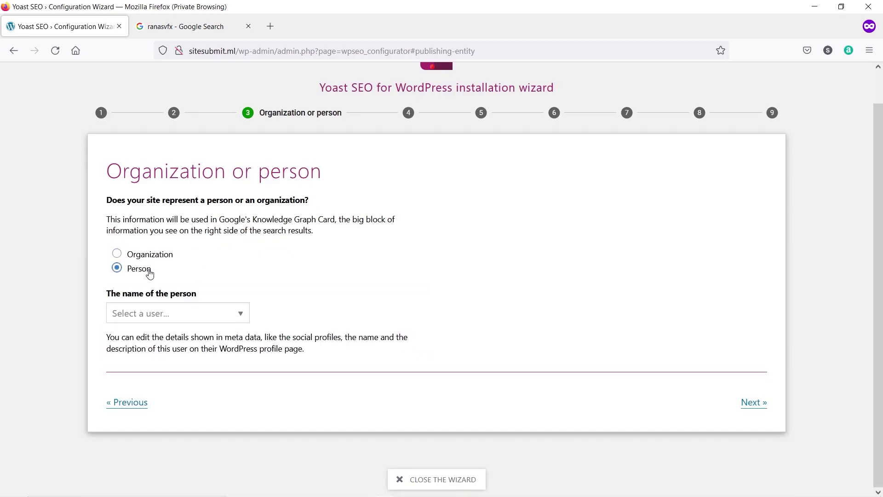
{"action": "left_click", "coordinate": [241, 316]}
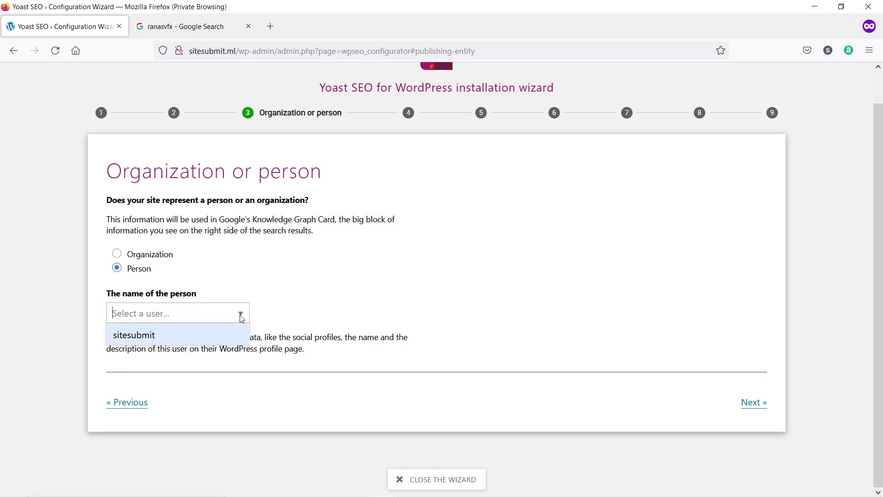
{"action": "left_click", "coordinate": [143, 336]}
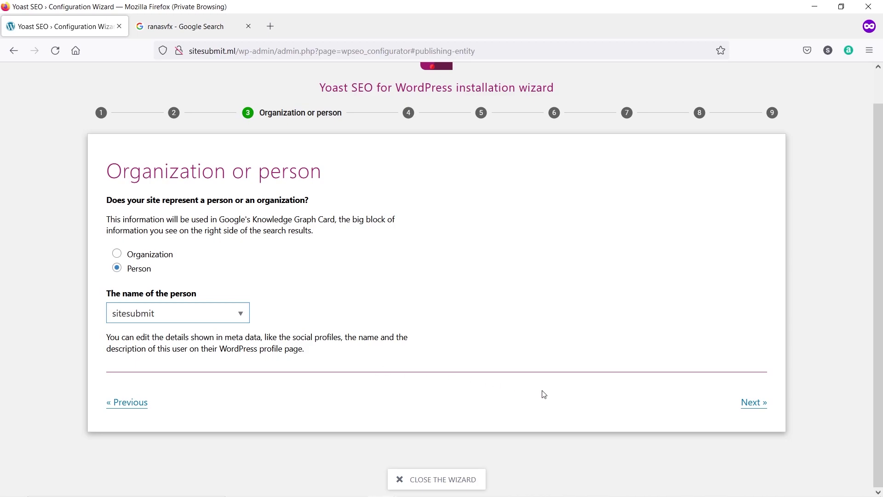
{"action": "left_click", "coordinate": [754, 404]}
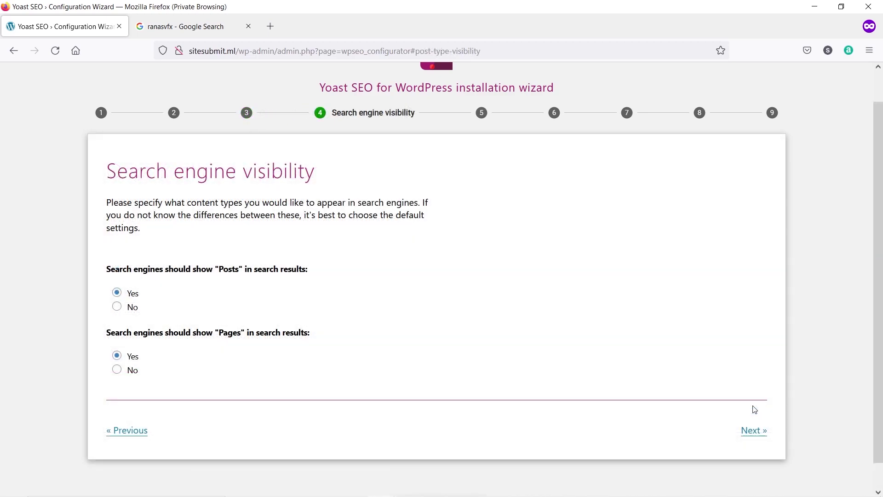
Accept the default search visibility, author, title and tracking settings, skip the newsletter signup, and close the wizard.
{"action": "left_click", "coordinate": [757, 431]}
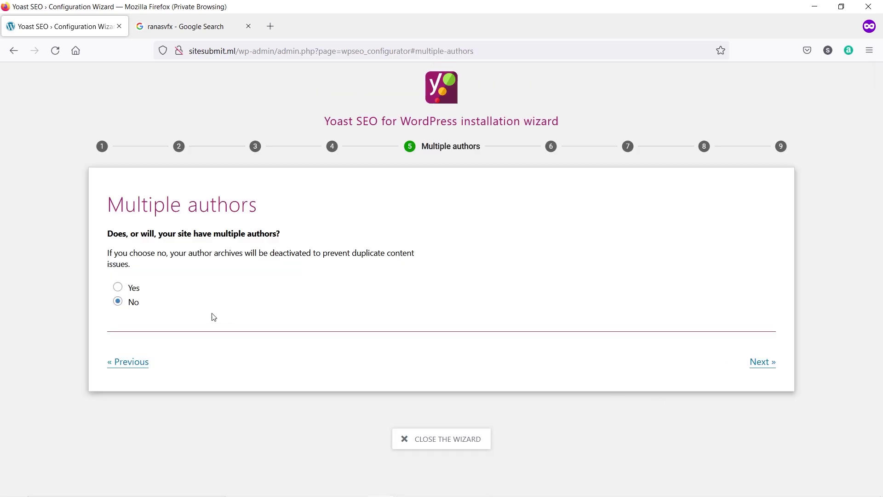
{"action": "left_click", "coordinate": [756, 361]}
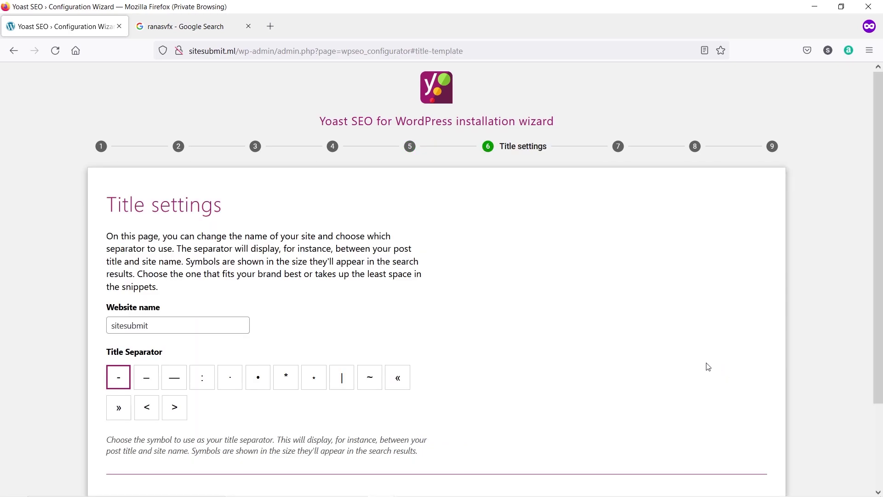
{"action": "scroll", "coordinate": [697, 361], "scroll_direction": "down", "scroll_amount": 2}
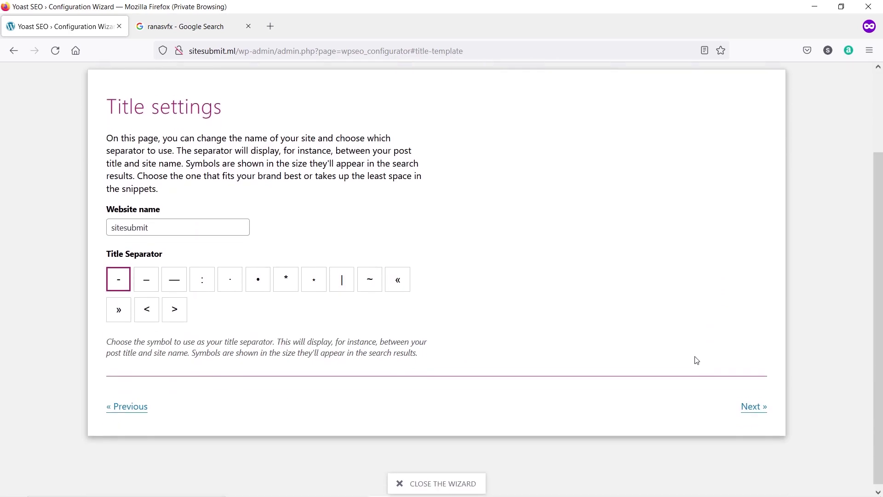
{"action": "left_click", "coordinate": [157, 221]}
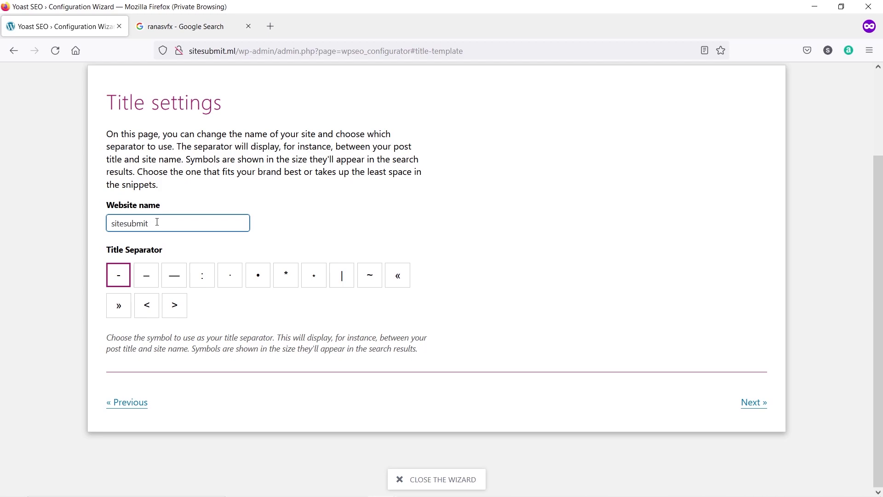
{"action": "left_click", "coordinate": [747, 403]}
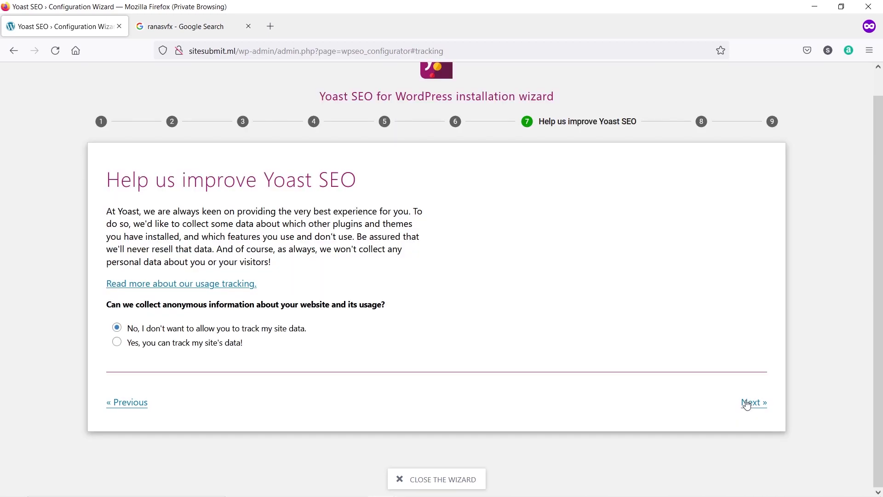
{"action": "left_click", "coordinate": [754, 403]}
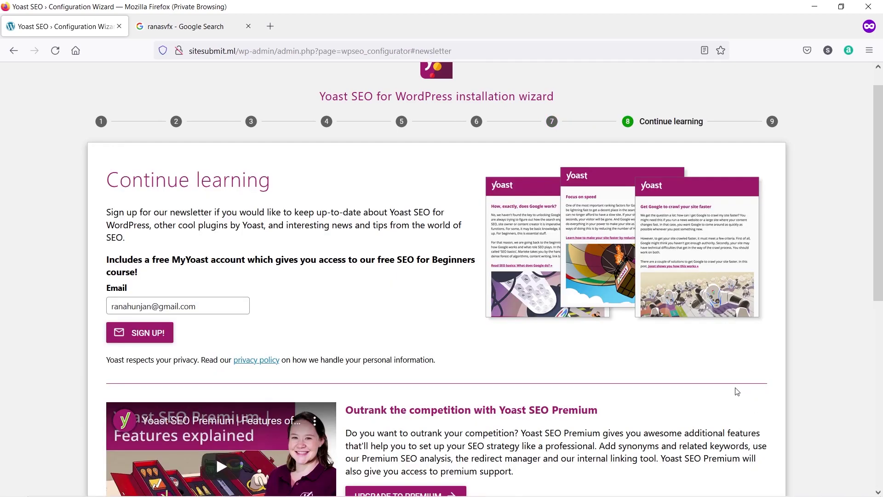
{"action": "scroll", "coordinate": [737, 391], "scroll_direction": "down", "scroll_amount": 8}
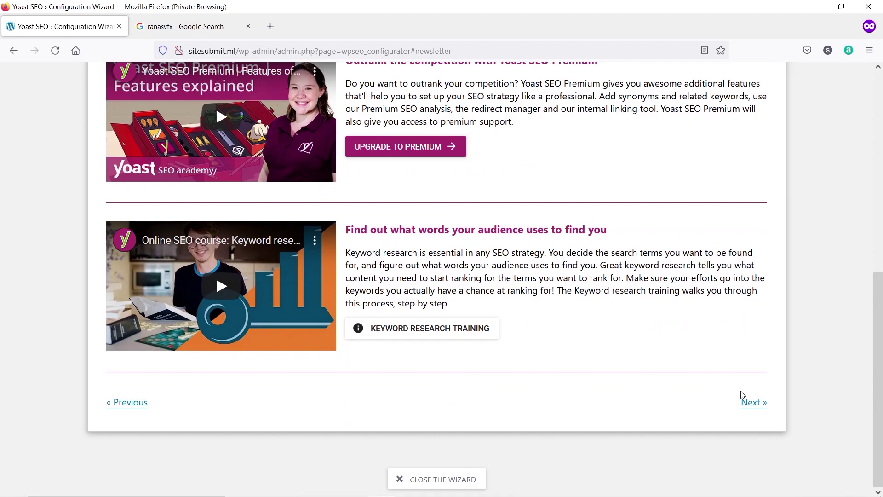
{"action": "left_click", "coordinate": [763, 403]}
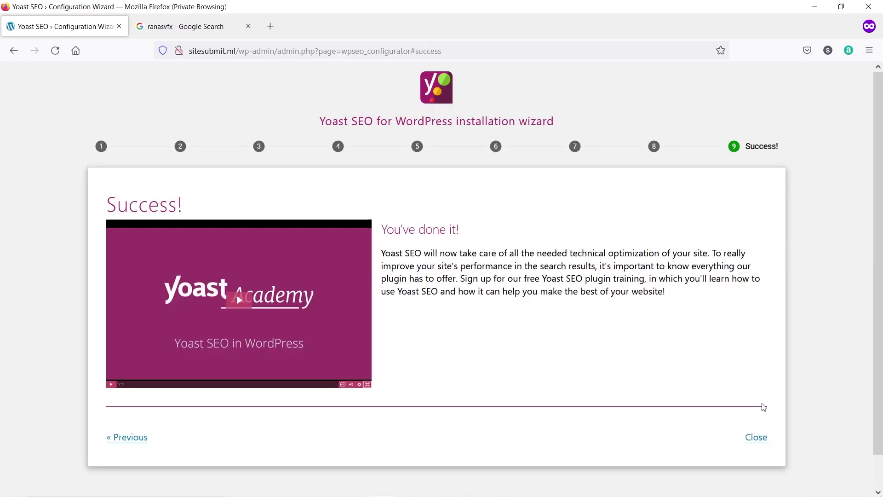
{"action": "left_click", "coordinate": [760, 439]}
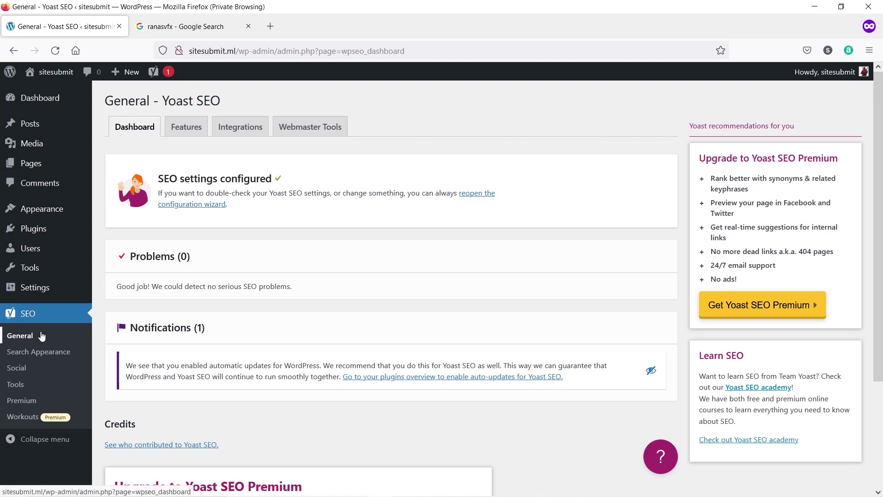
Open the site's XML sitemap from the Yoast SEO feature settings and select sitemap_index.xml in its address.
{"action": "left_click", "coordinate": [187, 134]}
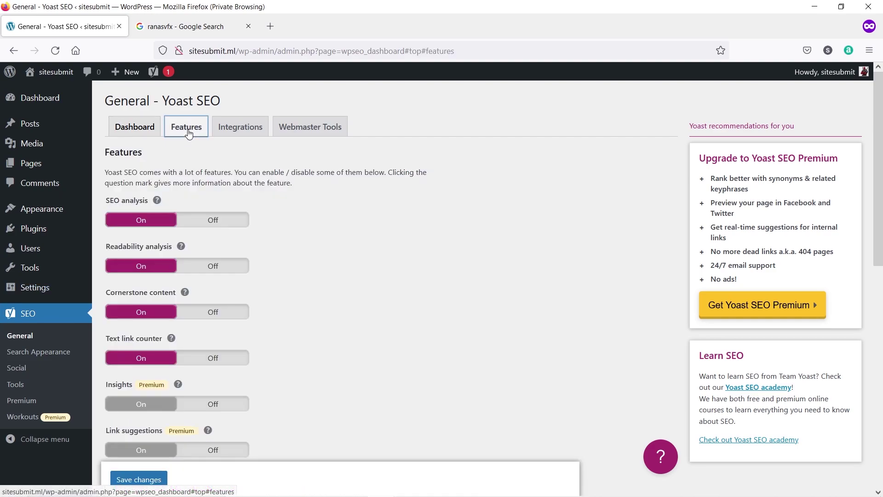
{"action": "scroll", "coordinate": [253, 217], "scroll_direction": "down", "scroll_amount": 5}
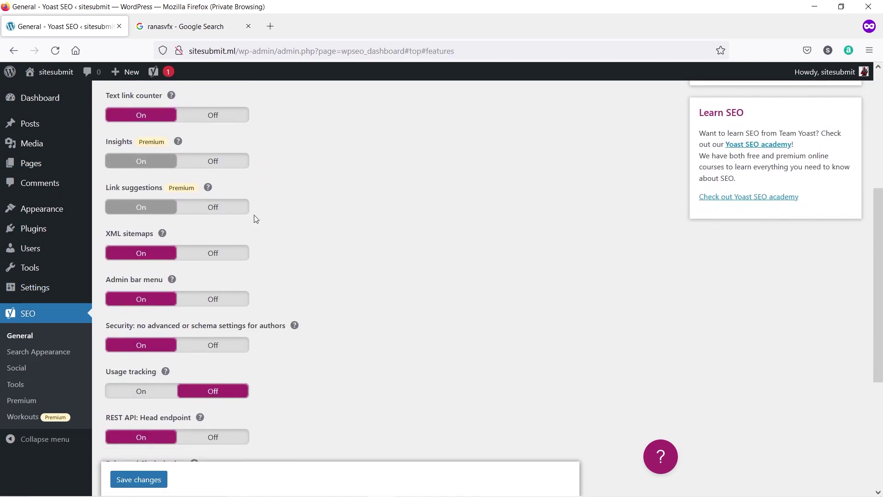
{"action": "left_click", "coordinate": [163, 236]}
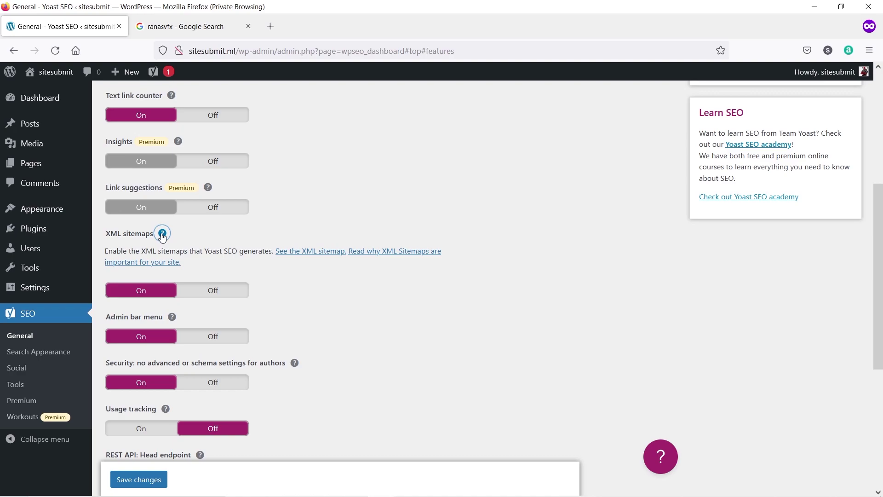
{"action": "left_click", "coordinate": [321, 253]}
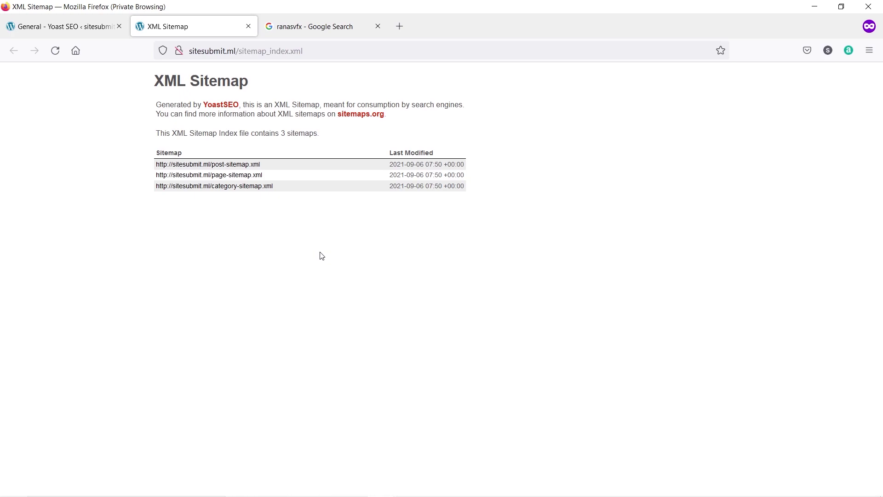
{"action": "left_click_drag", "start_coordinate": [313, 48], "coordinate": [239, 51]}
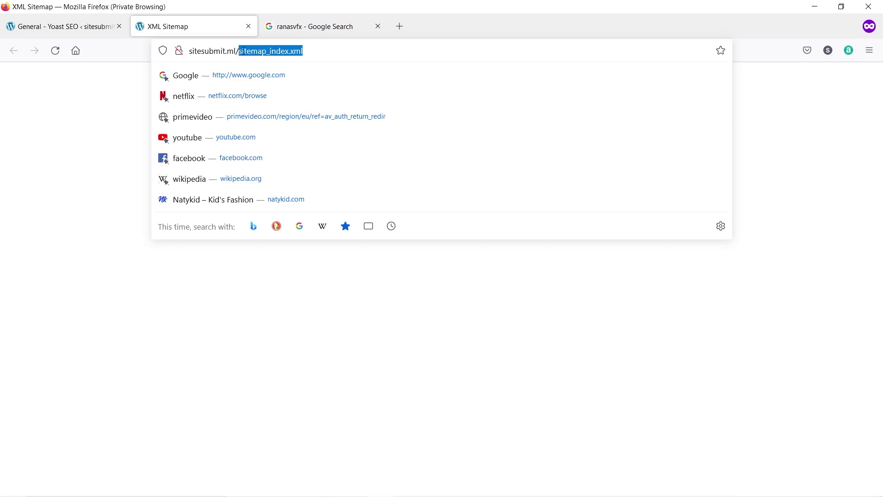
Copy the sitemap file name sitemap_index.xml, then find Google Search Console through a Google search and start it.
{"action": "right_click", "coordinate": [242, 52]}
{"action": "left_click", "coordinate": [259, 121]}
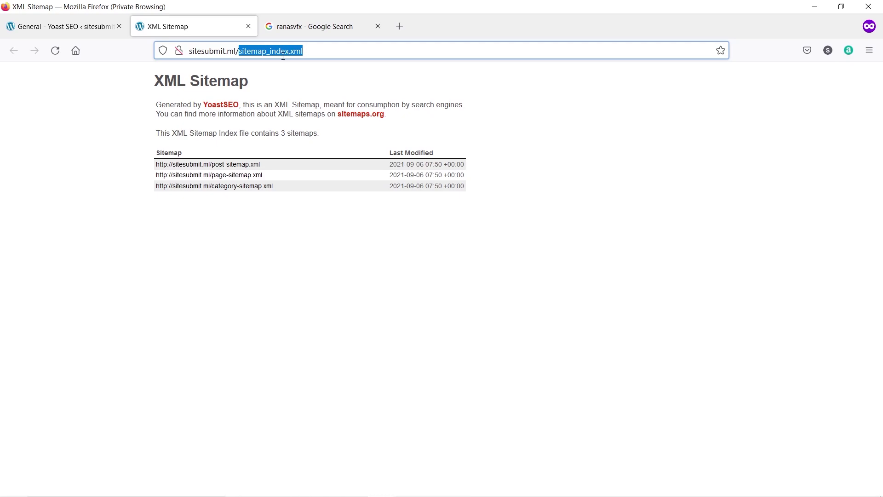
{"action": "left_click", "coordinate": [307, 28]}
{"action": "left_click_drag", "start_coordinate": [155, 89], "coordinate": [105, 93]}
{"action": "type", "text": "googl"}
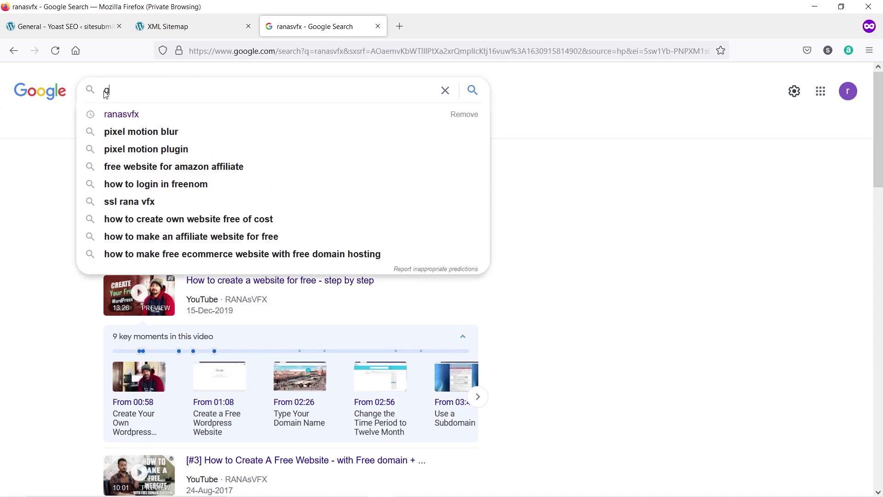
{"action": "left_click", "coordinate": [122, 113]}
{"action": "left_click", "coordinate": [136, 187]}
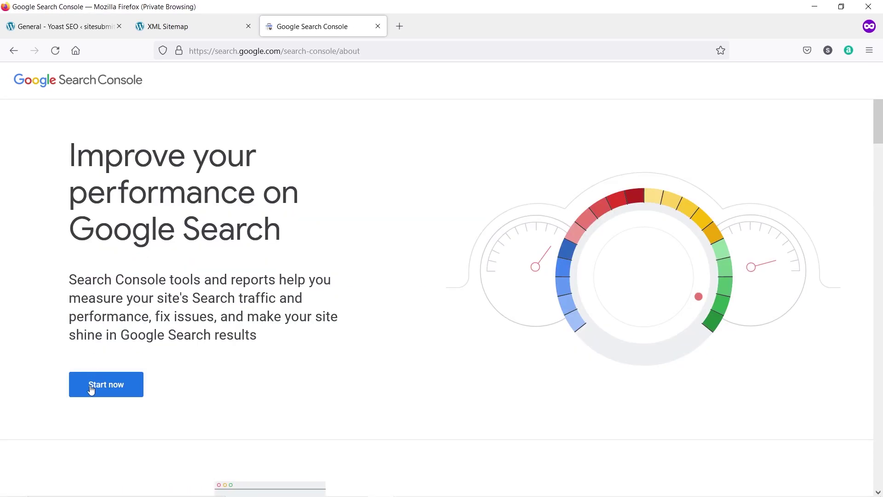
{"action": "left_click", "coordinate": [102, 395]}
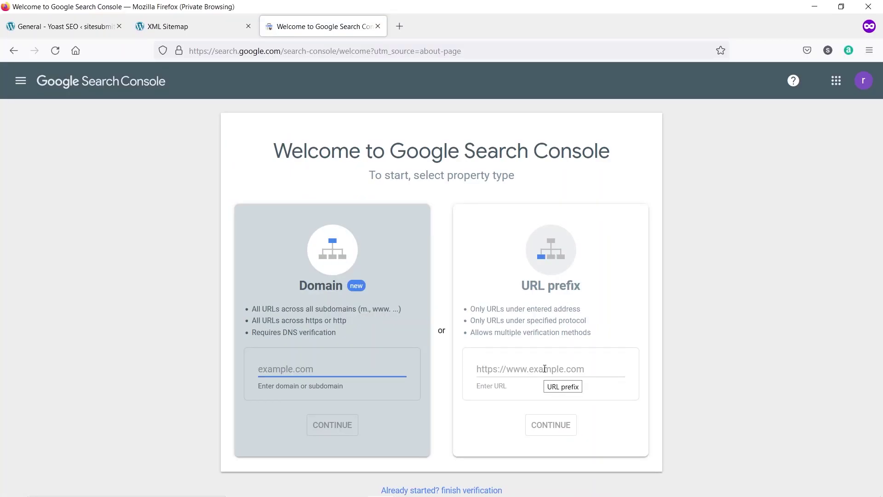
{"action": "left_click", "coordinate": [544, 368]}
{"action": "key", "text": "ctrl+v"}
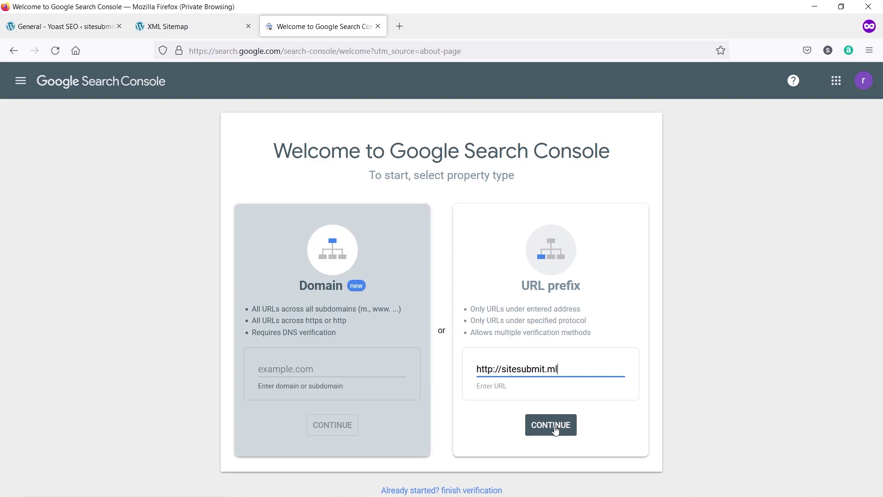
{"action": "left_click", "coordinate": [554, 425]}
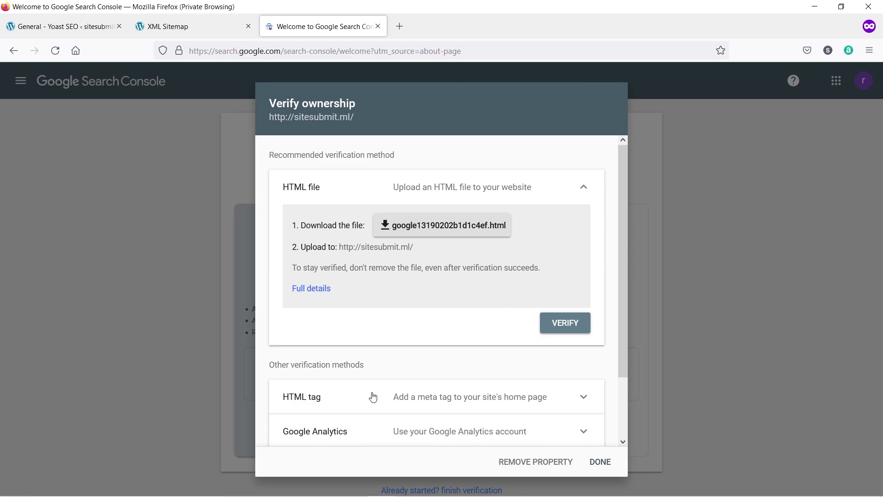
{"action": "left_click", "coordinate": [418, 233]}
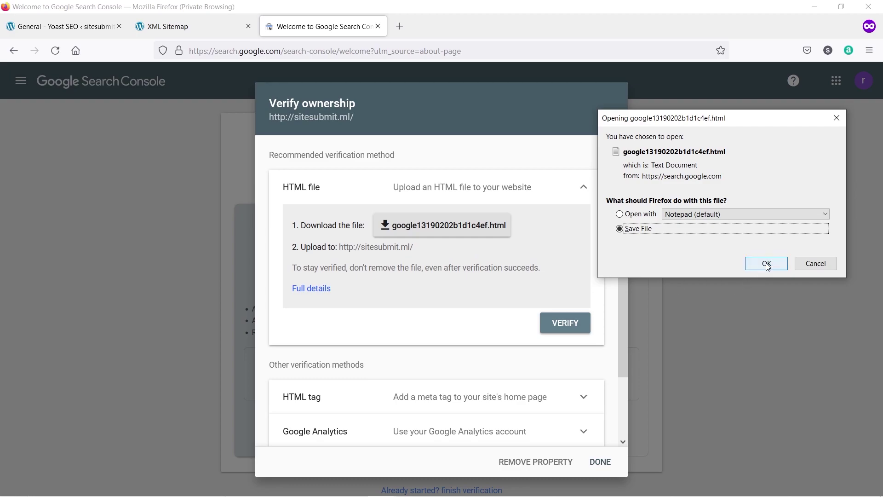
{"action": "left_click", "coordinate": [766, 265]}
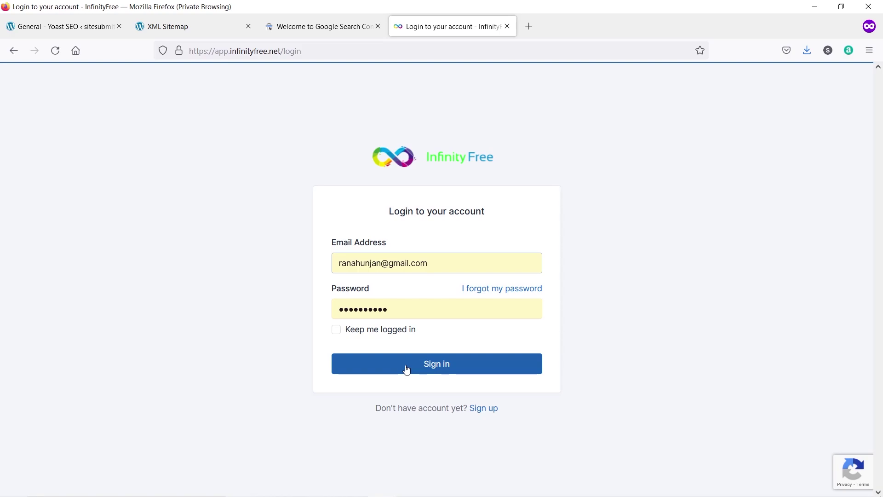
Sign in to InfinityFree and upload the downloaded HTML verification file to the htdocs folder of sitesubmit.ml in the file manager.
{"action": "left_click", "coordinate": [406, 369]}
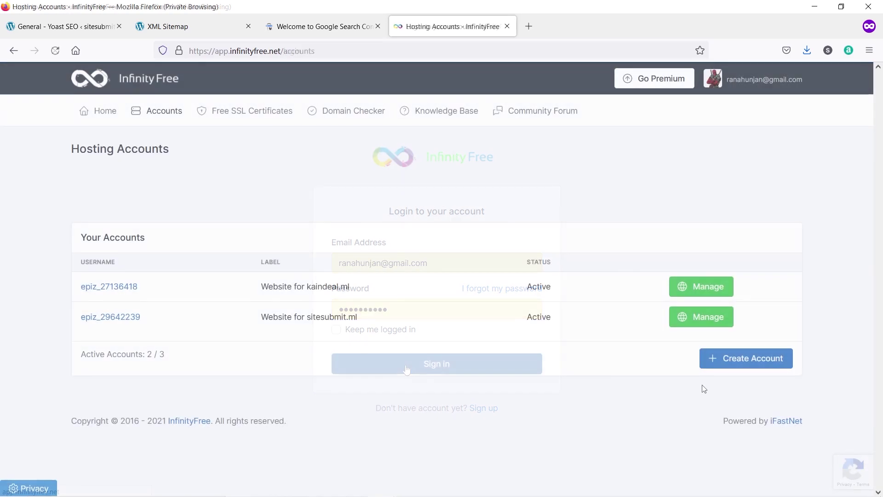
{"action": "left_click", "coordinate": [698, 326]}
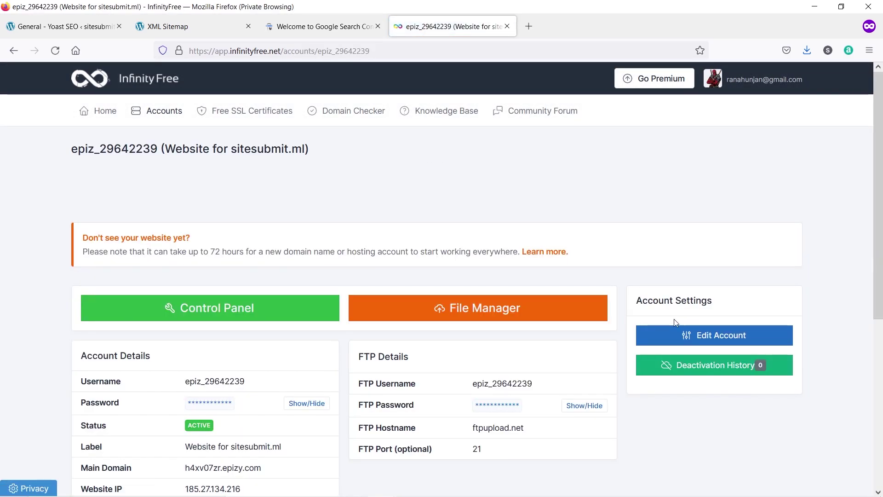
{"action": "left_click", "coordinate": [493, 307]}
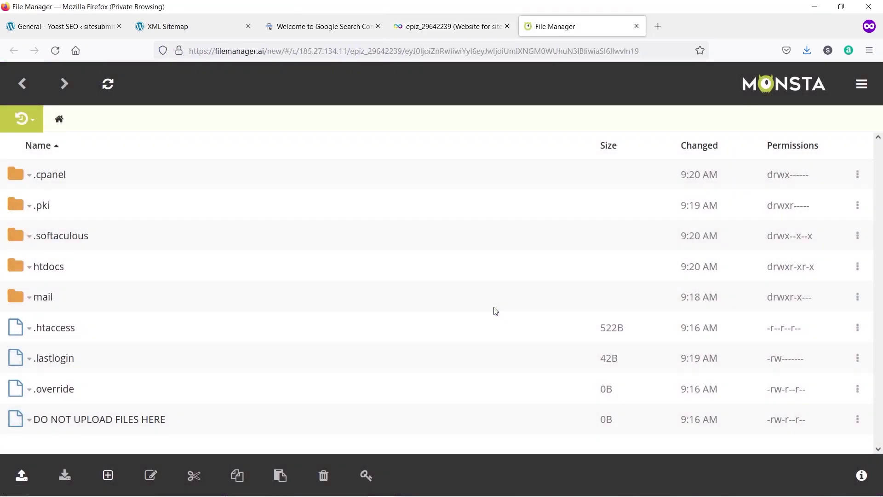
{"action": "left_click", "coordinate": [54, 270]}
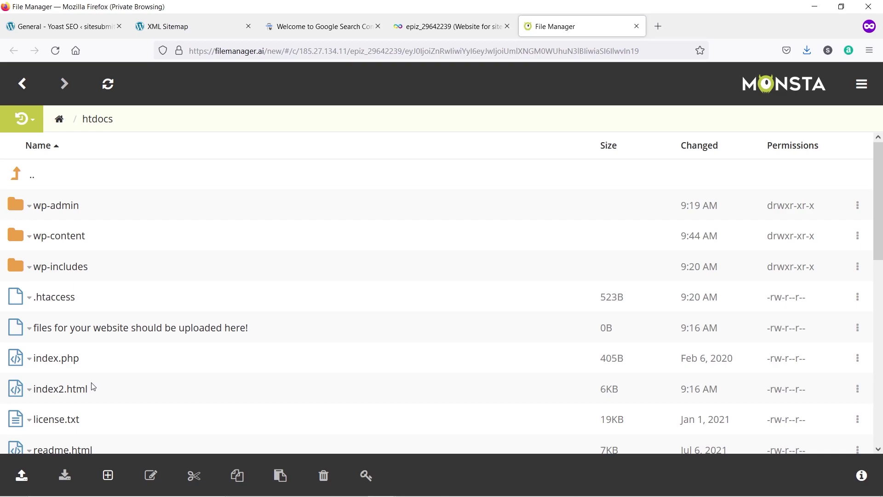
{"action": "left_click", "coordinate": [808, 52]}
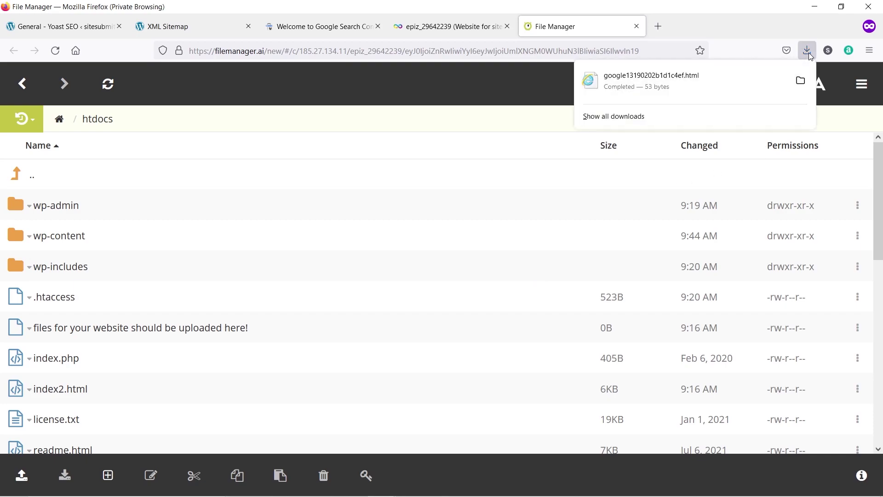
{"action": "left_click_drag", "start_coordinate": [646, 84], "coordinate": [425, 273]}
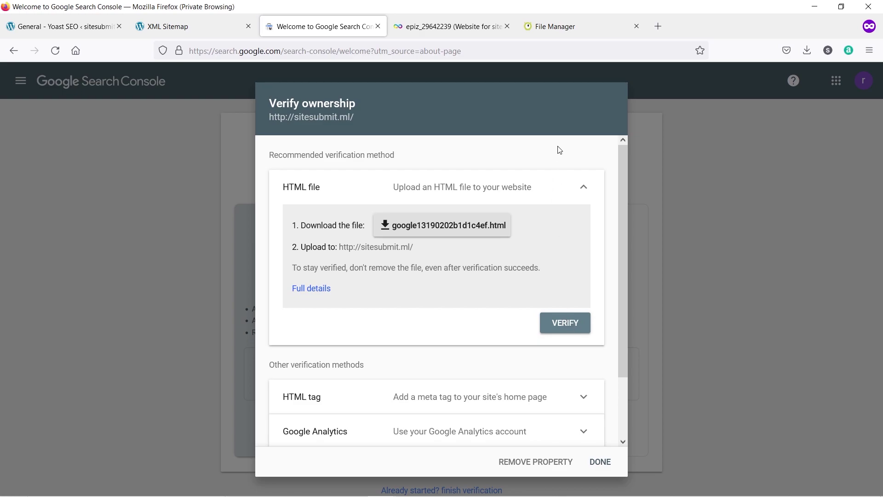
Delete the uploaded Google HTML verification file from the htdocs folder in the file manager.
{"action": "left_click", "coordinate": [561, 31]}
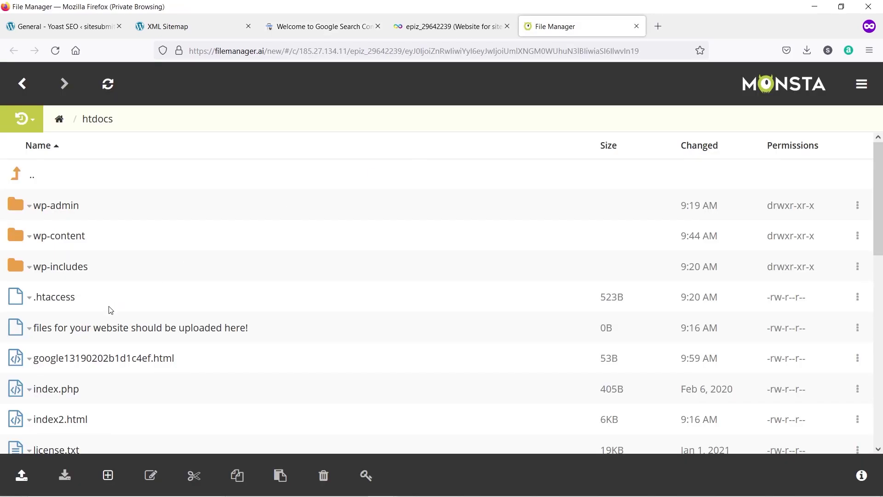
{"action": "right_click", "coordinate": [123, 358]}
{"action": "left_click", "coordinate": [171, 310]}
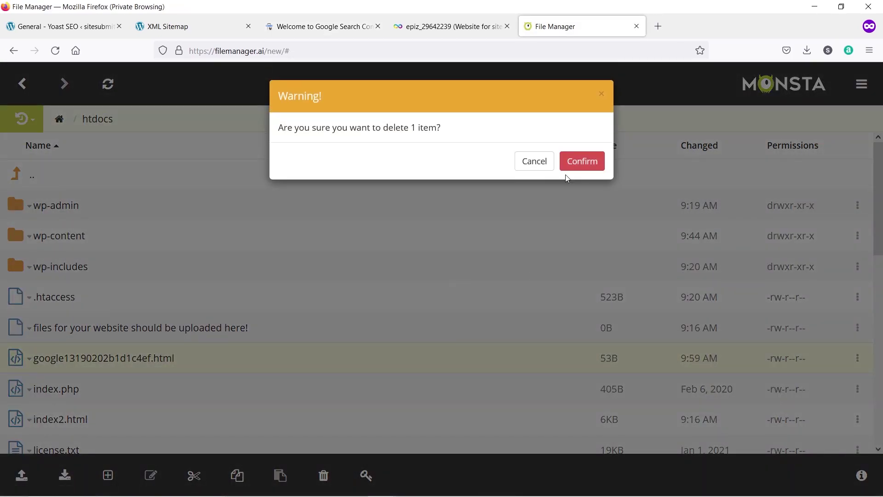
{"action": "left_click", "coordinate": [580, 160]}
Return to Search Console's ownership verification, expand the HTML tag method and copy its meta tag.
{"action": "left_click", "coordinate": [319, 27]}
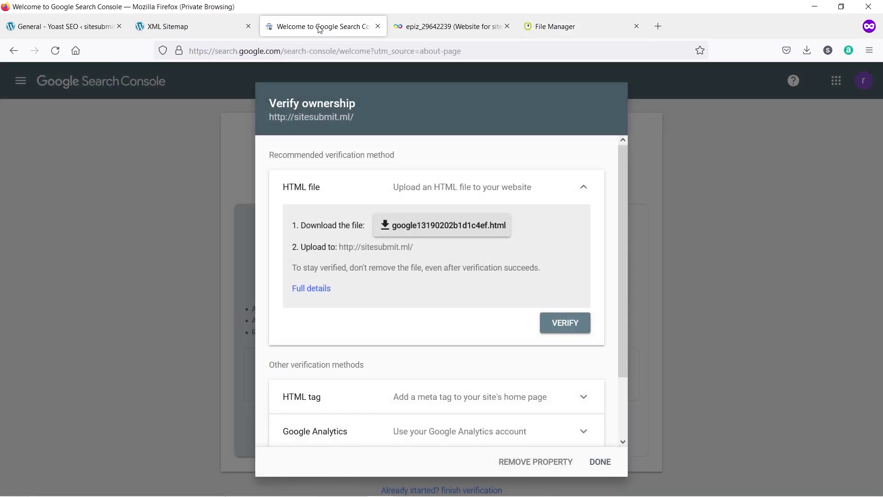
{"action": "scroll", "coordinate": [400, 355], "scroll_direction": "down", "scroll_amount": 2}
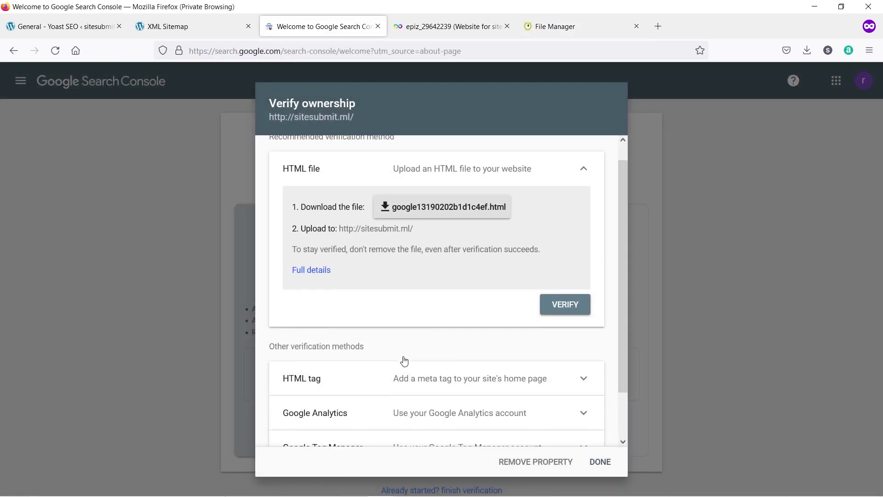
{"action": "left_click", "coordinate": [366, 344]}
{"action": "scroll", "coordinate": [367, 344], "scroll_direction": "down", "scroll_amount": 2}
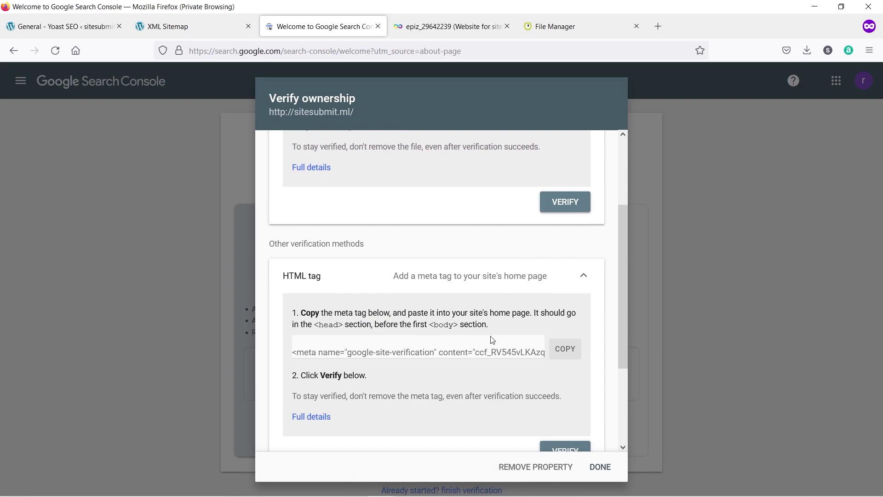
In the WordPress admin, search for the plugin "insert header and footer" and install and activate Insert Headers and Footers by WPBeginner.
{"action": "left_click", "coordinate": [65, 28]}
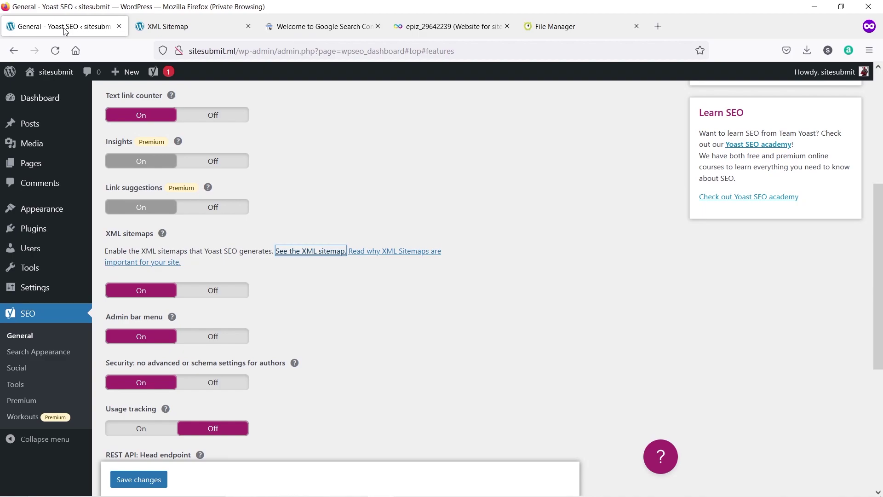
{"action": "mouse_move", "coordinate": [44, 231]}
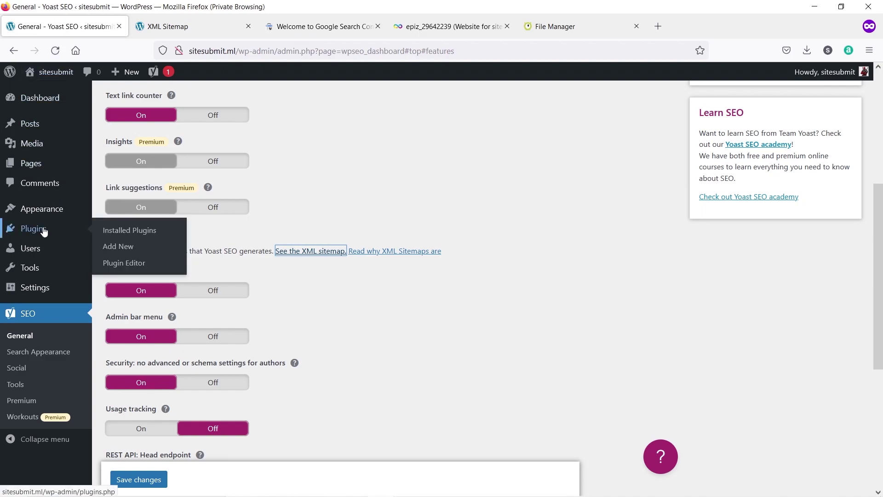
{"action": "left_click", "coordinate": [122, 249]}
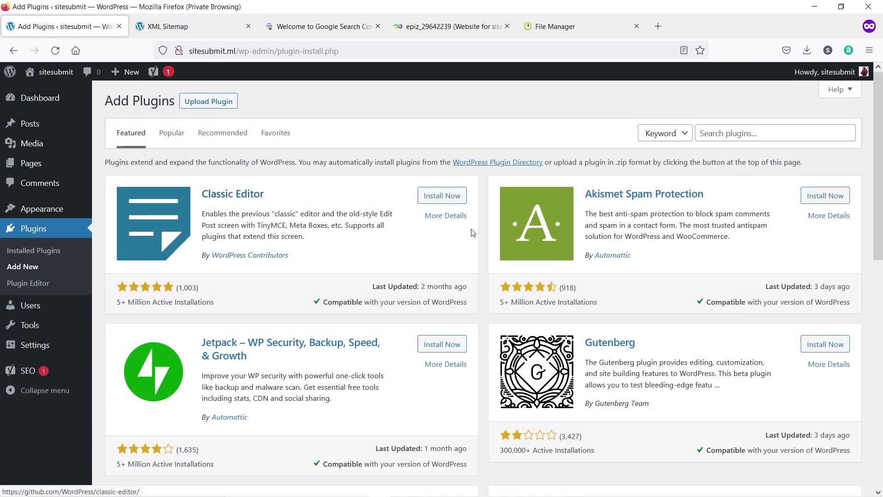
{"action": "left_click", "coordinate": [724, 136]}
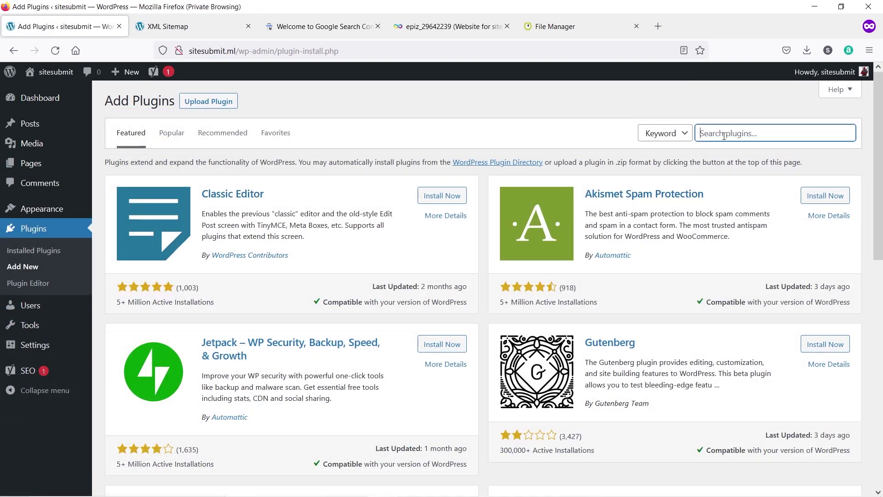
{"action": "type", "text": "insert header and footer"}
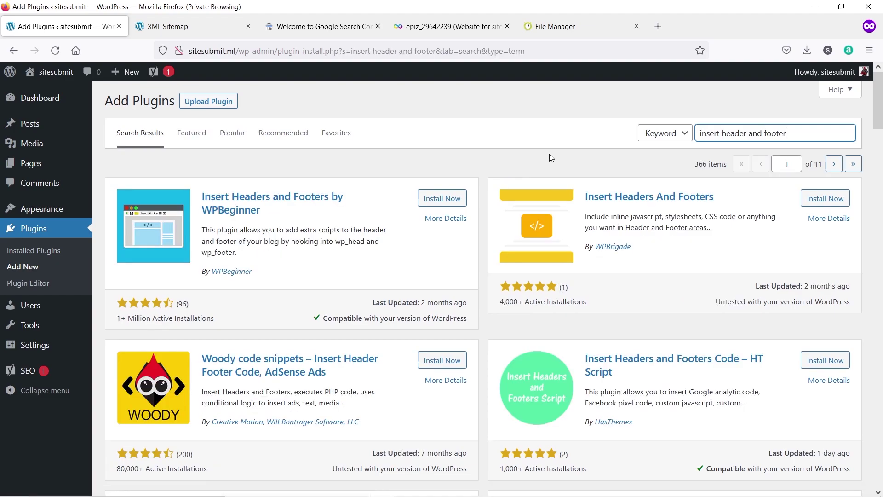
{"action": "left_click", "coordinate": [429, 202]}
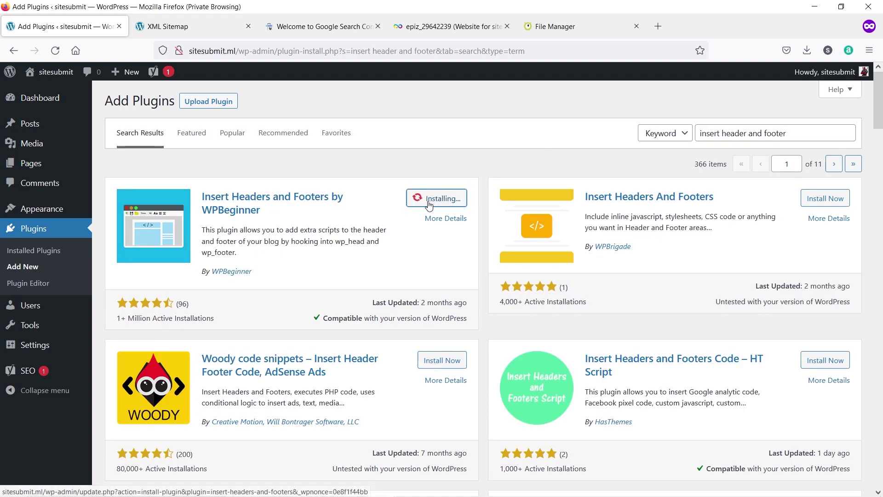
{"action": "left_click", "coordinate": [453, 201]}
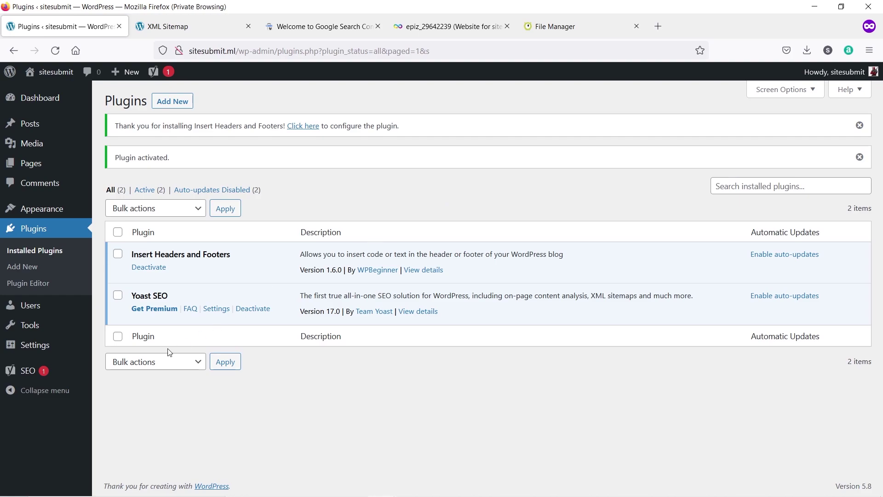
Paste the Google site verification meta tag into Scripts in Header of the Insert Headers and Footers settings and save.
{"action": "mouse_move", "coordinate": [50, 348]}
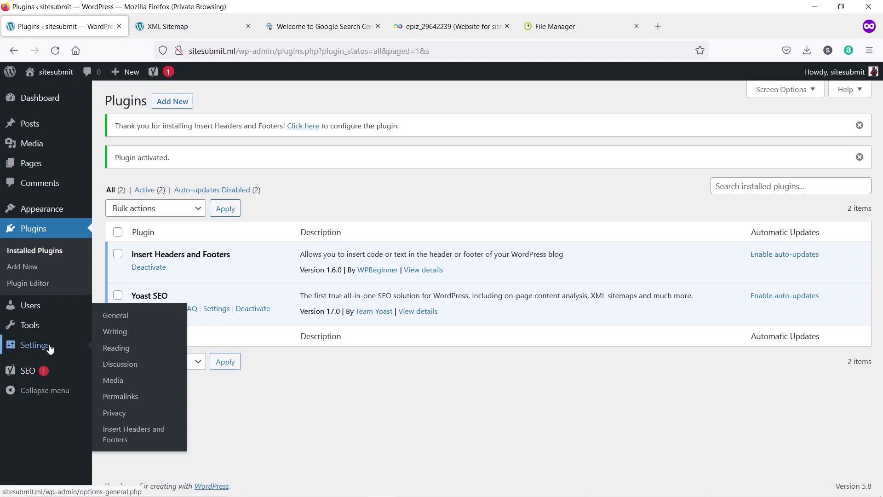
{"action": "left_click", "coordinate": [121, 432]}
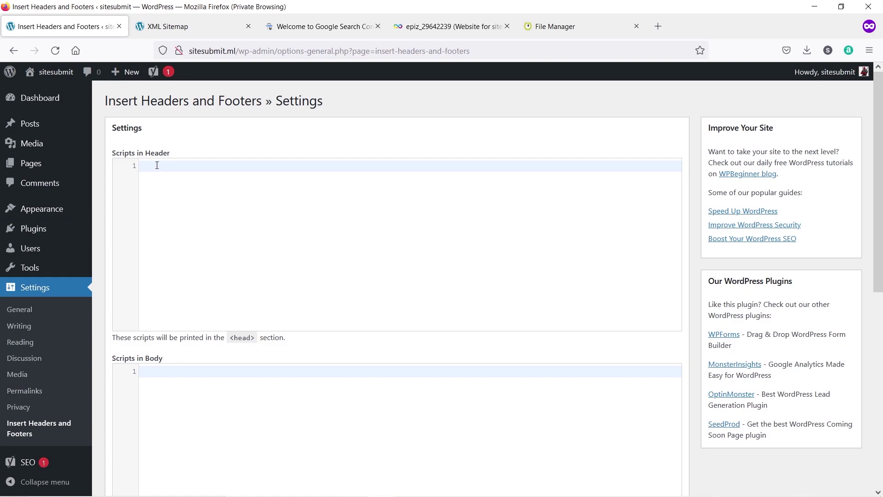
{"action": "key", "text": "ctrl+v"}
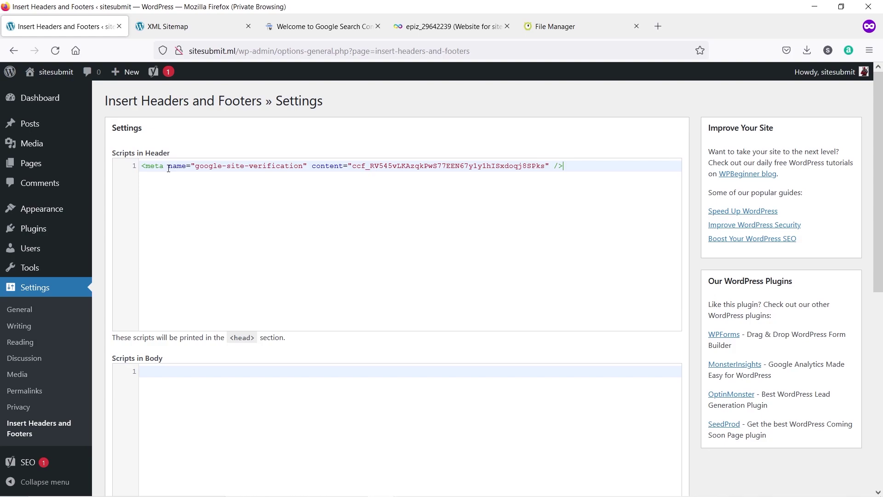
{"action": "scroll", "coordinate": [511, 272], "scroll_direction": "down", "scroll_amount": 7}
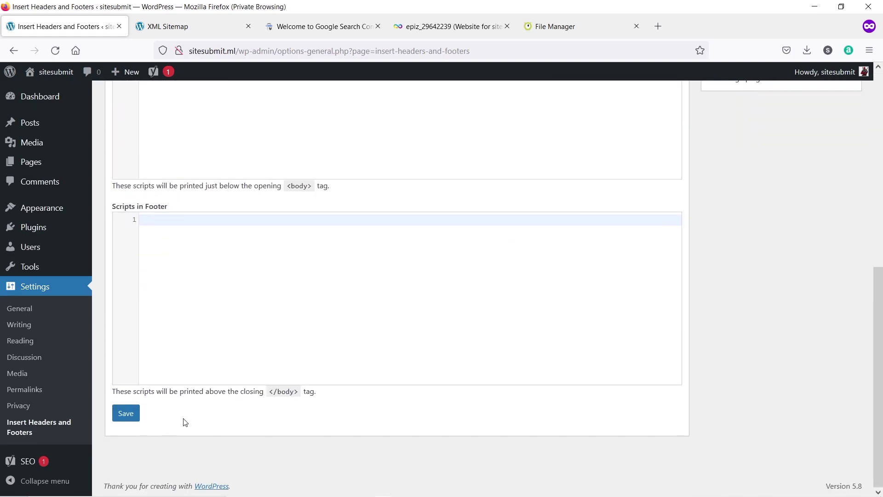
{"action": "left_click", "coordinate": [126, 415]}
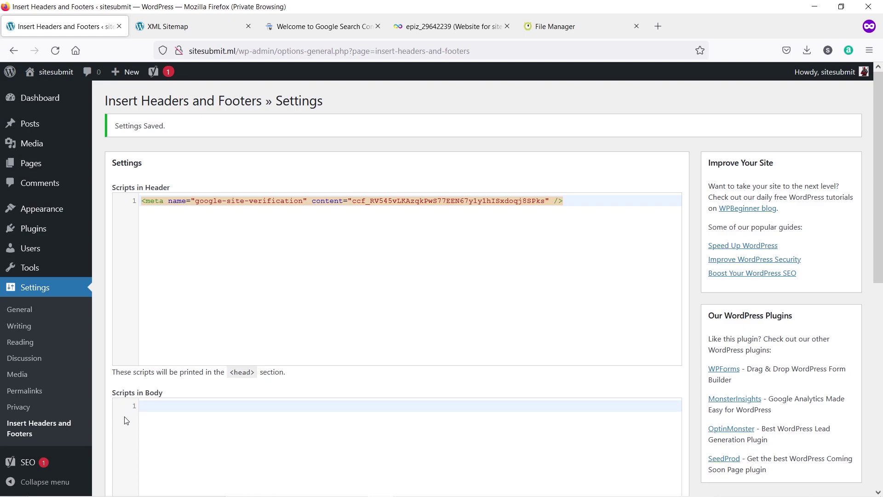
{"action": "left_click", "coordinate": [313, 29]}
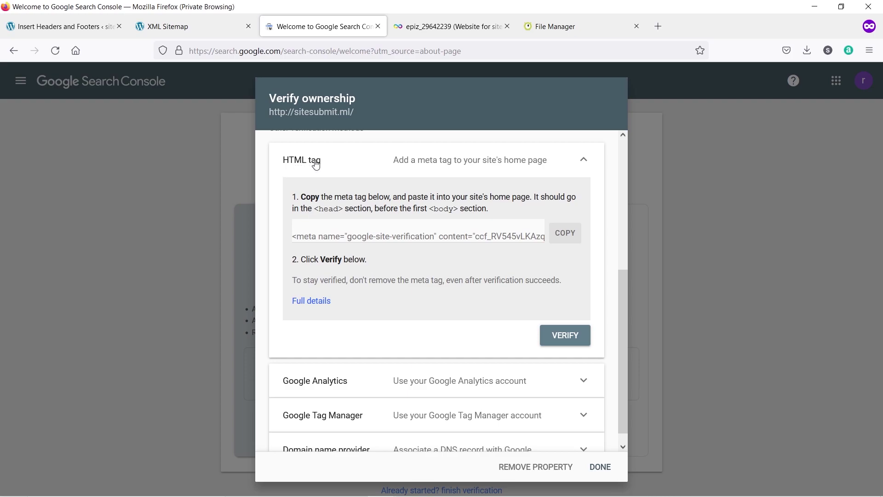
{"action": "left_click", "coordinate": [565, 336]}
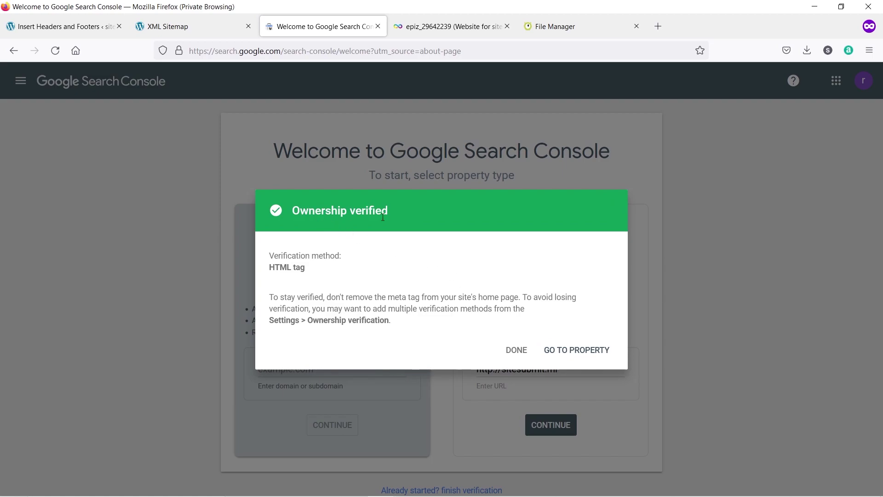
{"action": "left_click", "coordinate": [581, 355]}
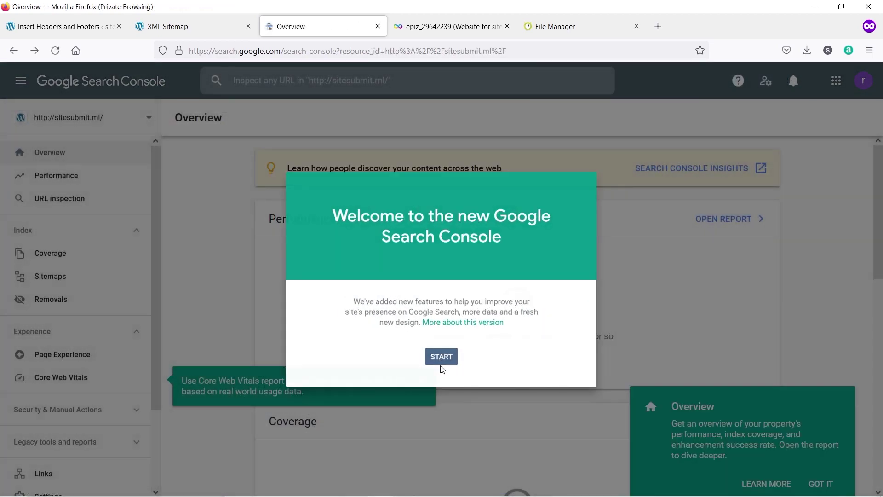
Start the new Search Console from its welcome message and dismiss the introductory tips on the Overview page.
{"action": "left_click", "coordinate": [441, 363]}
{"action": "left_click", "coordinate": [820, 458]}
{"action": "left_click", "coordinate": [420, 379]}
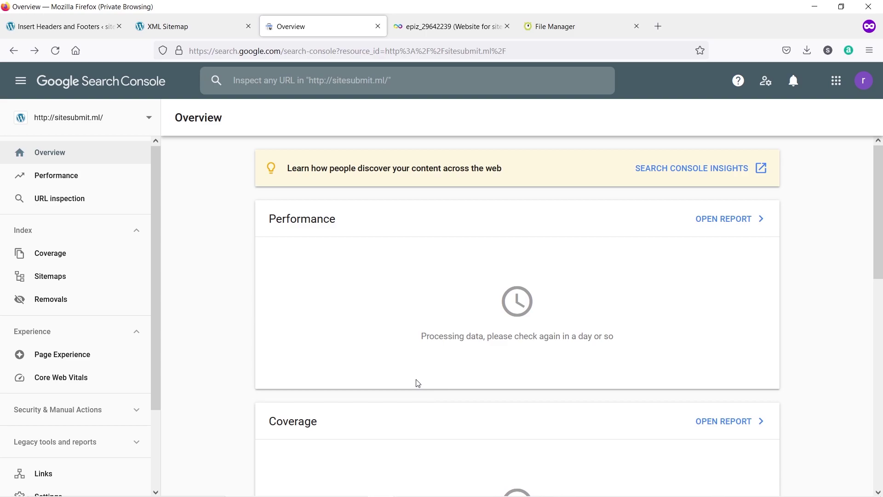
Copy sitemap_index.xml from the XML Sitemap page's address, submit it under Sitemaps in Search Console, and dismiss the confirmation.
{"action": "left_click", "coordinate": [69, 276]}
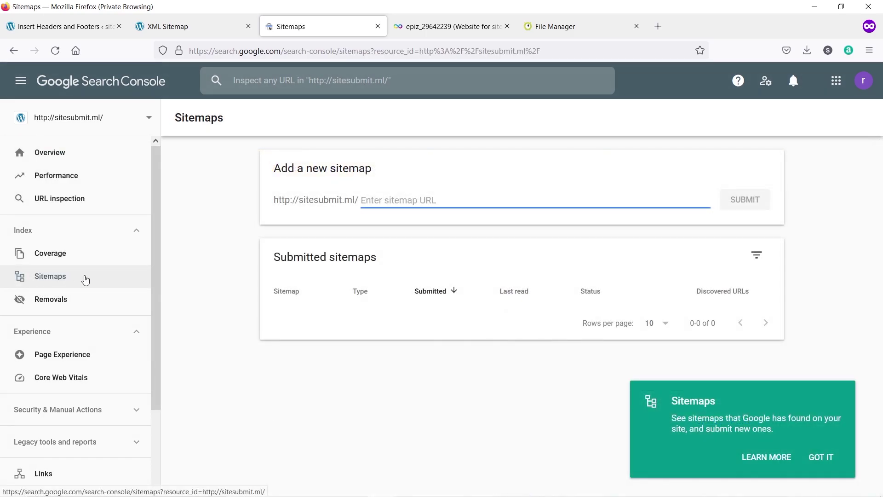
{"action": "left_click", "coordinate": [167, 27]}
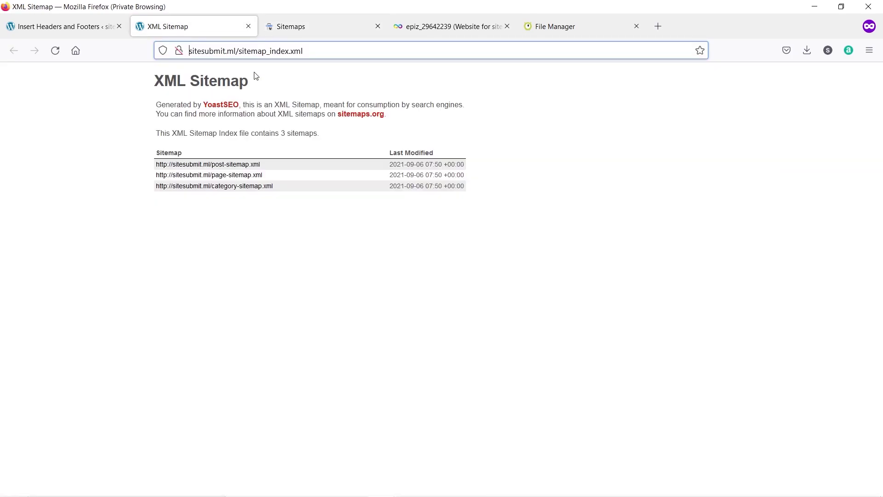
{"action": "left_click_drag", "start_coordinate": [329, 51], "coordinate": [240, 54]}
{"action": "right_click", "coordinate": [251, 52]}
{"action": "left_click", "coordinate": [269, 115]}
{"action": "left_click", "coordinate": [304, 28]}
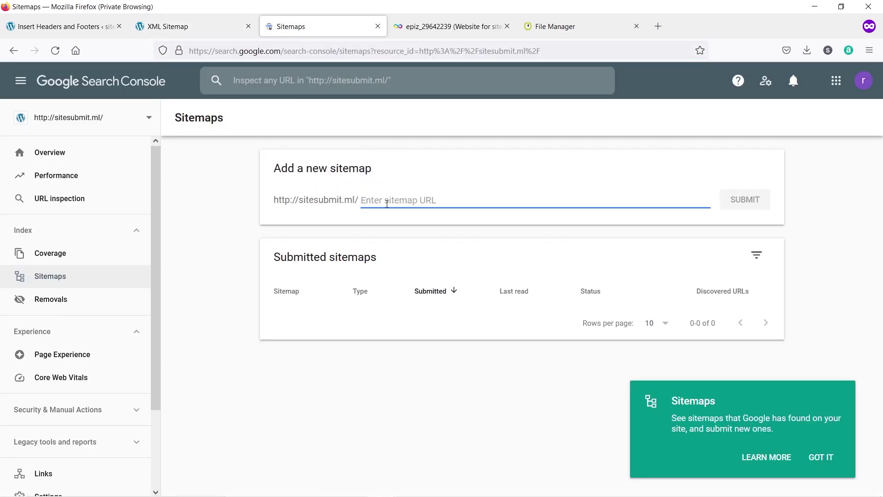
{"action": "key", "text": "ctrl+v"}
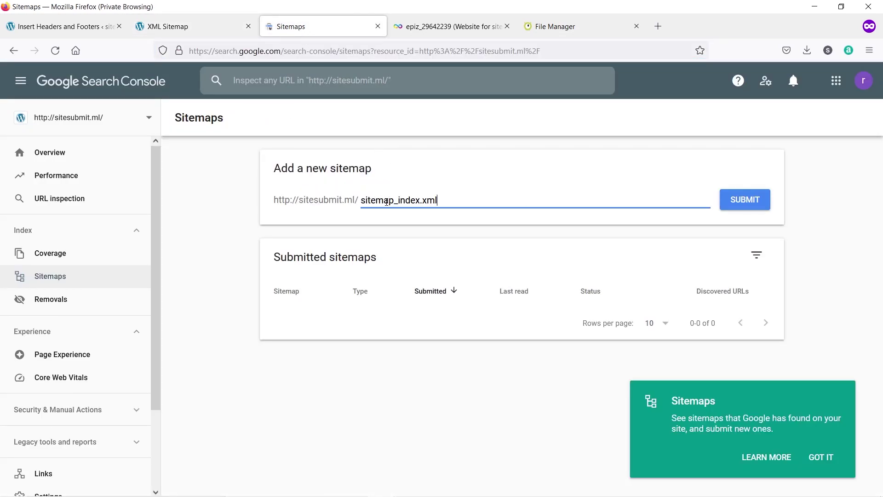
{"action": "left_click", "coordinate": [744, 202]}
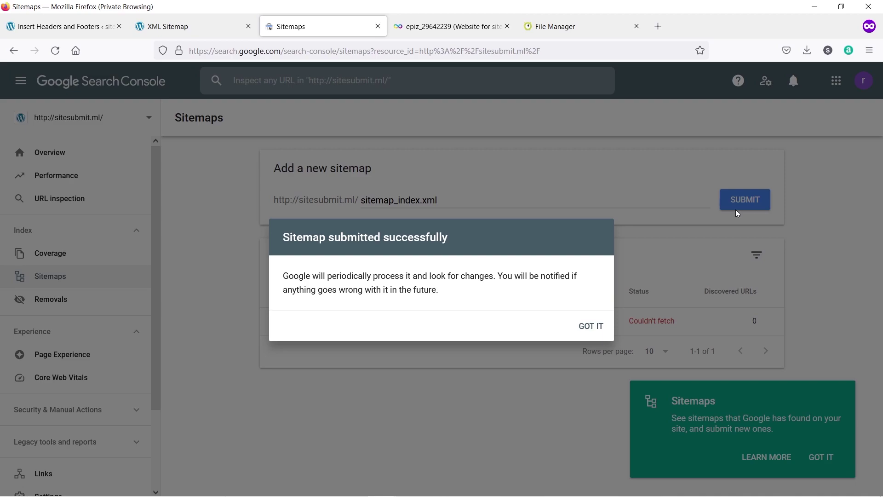
{"action": "left_click", "coordinate": [583, 327]}
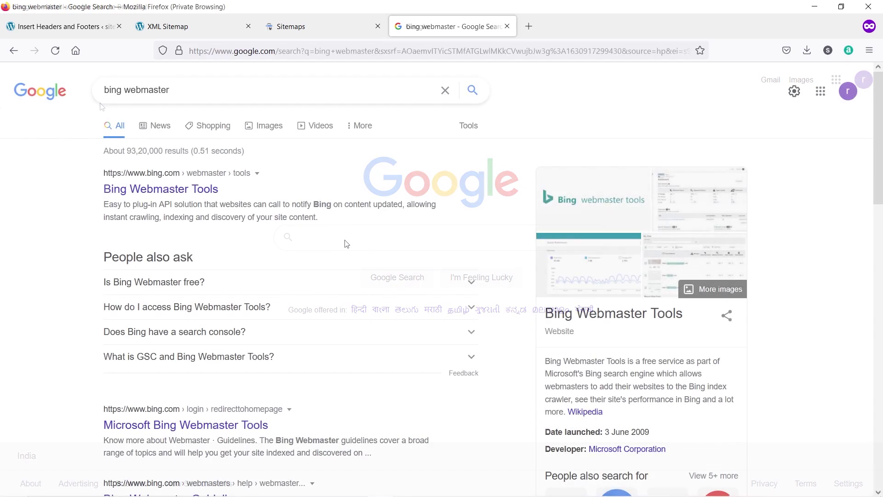
Open Bing Webmaster Tools from the Google search results and sign in with the Google account.
{"action": "left_click", "coordinate": [153, 198]}
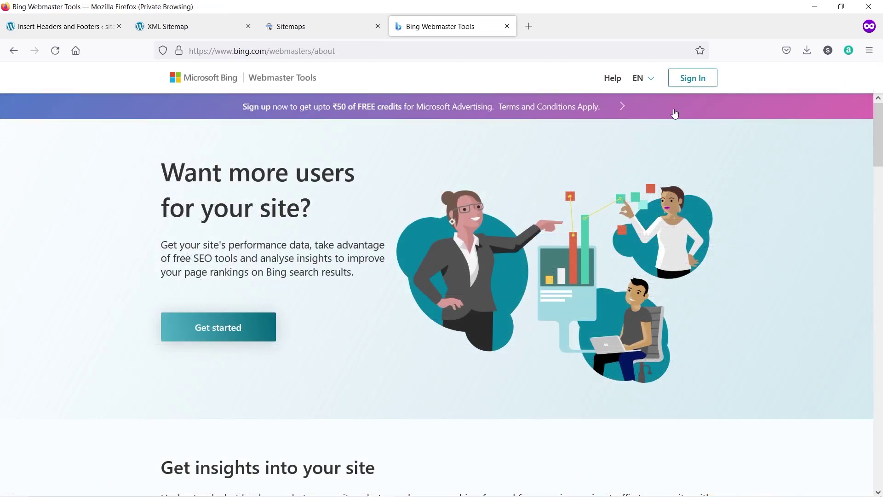
{"action": "left_click", "coordinate": [694, 78]}
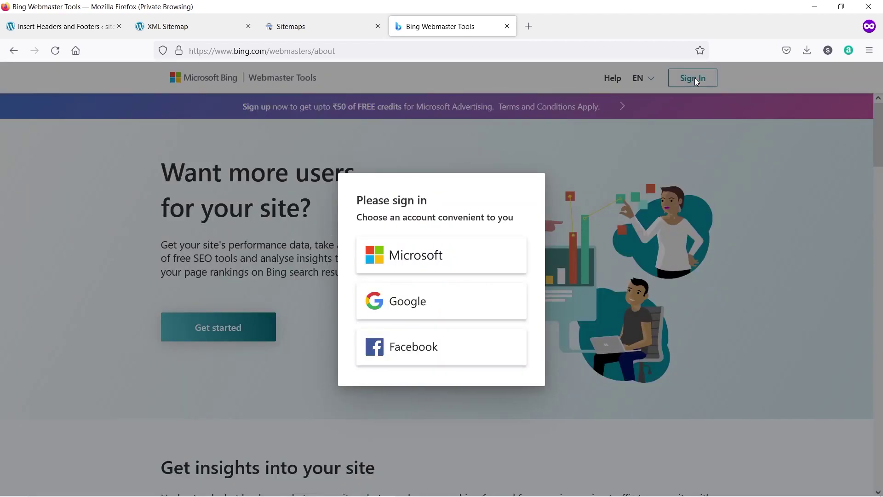
{"action": "left_click", "coordinate": [431, 301]}
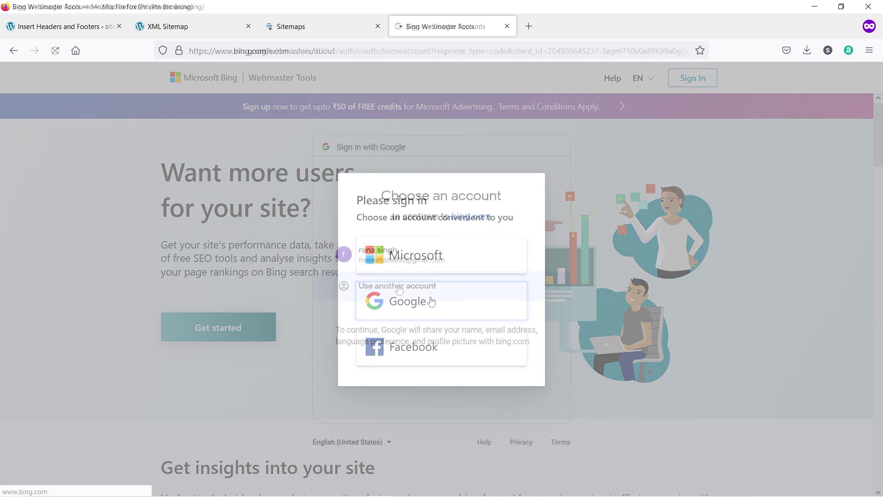
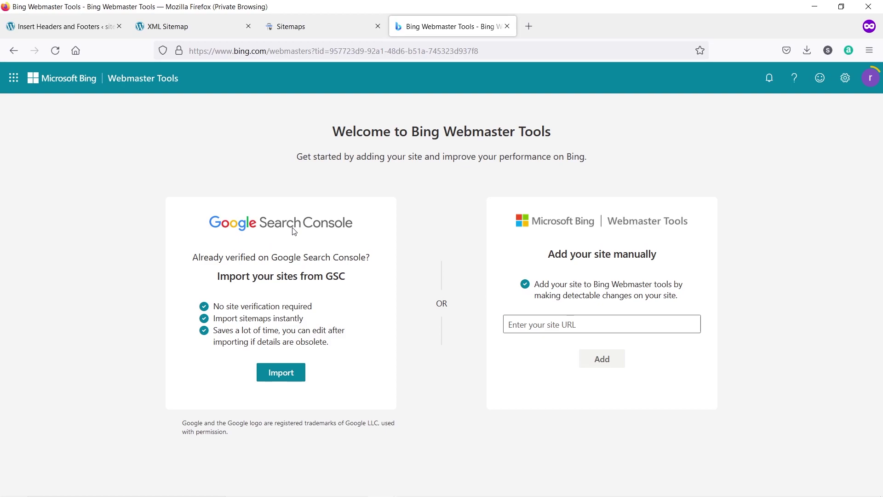
{"action": "left_click", "coordinate": [542, 324]}
{"action": "type", "text": "http://sitesubmit.ml"}
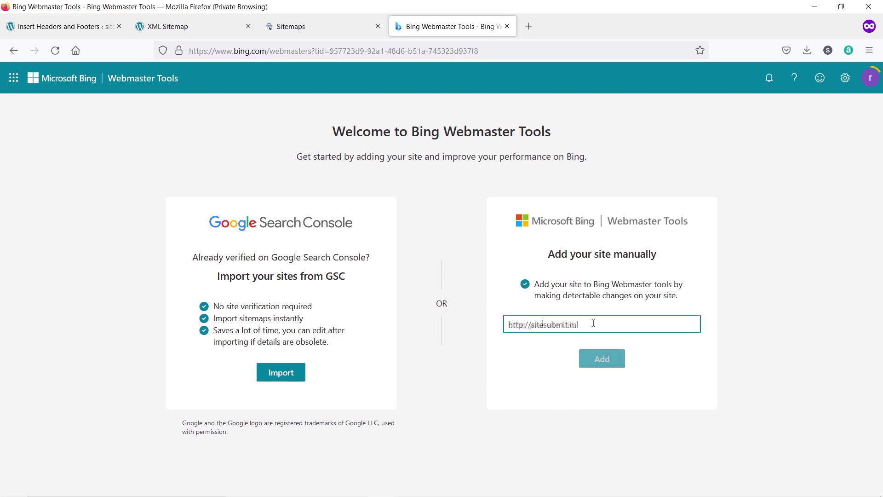
{"action": "left_click", "coordinate": [605, 359]}
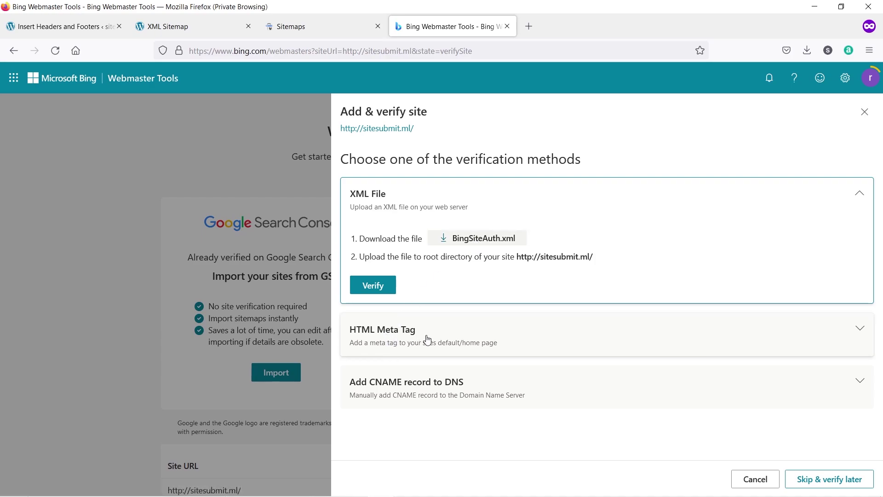
Review the XML File and HTML Meta Tag verification methods for the site, and copy Bing's HTML meta tag.
{"action": "left_click", "coordinate": [469, 340]}
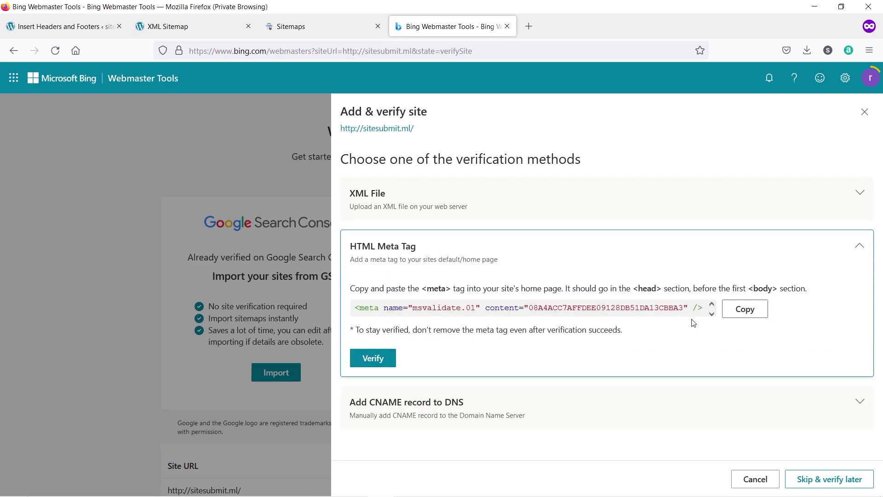
{"action": "left_click", "coordinate": [369, 204]}
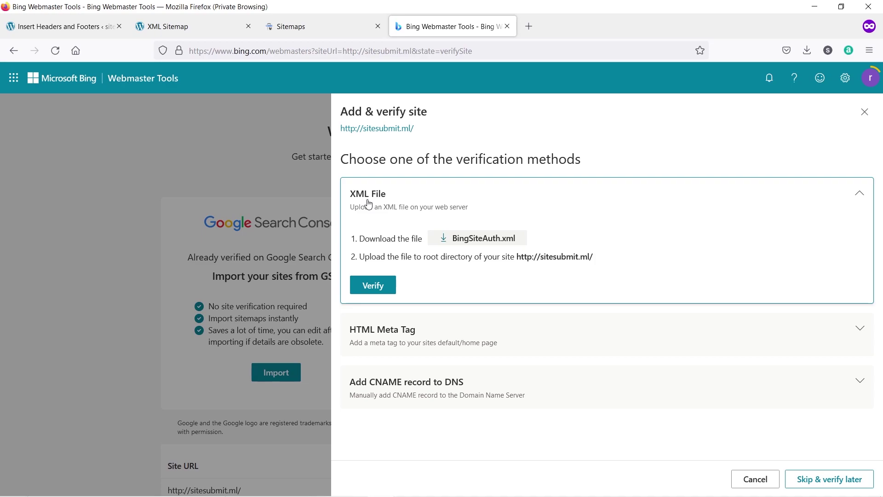
{"action": "left_click", "coordinate": [397, 338]}
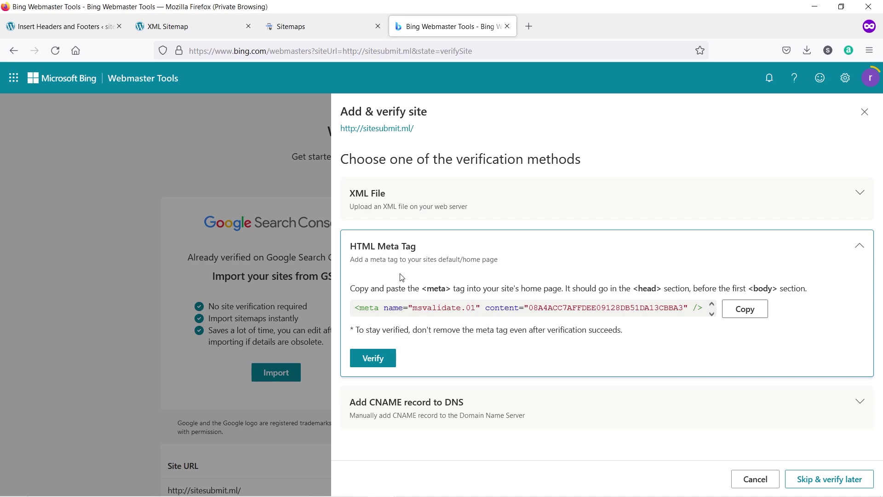
{"action": "left_click", "coordinate": [741, 315]}
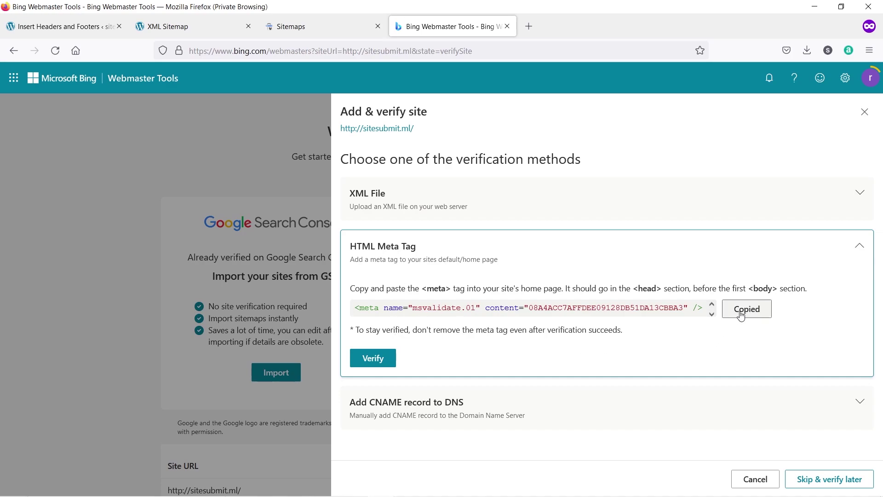
Paste Bing's verification meta tag on a new line in WordPress's Scripts in Header, and cancel the manual site verification in Bing Webmaster Tools.
{"action": "left_click", "coordinate": [67, 23]}
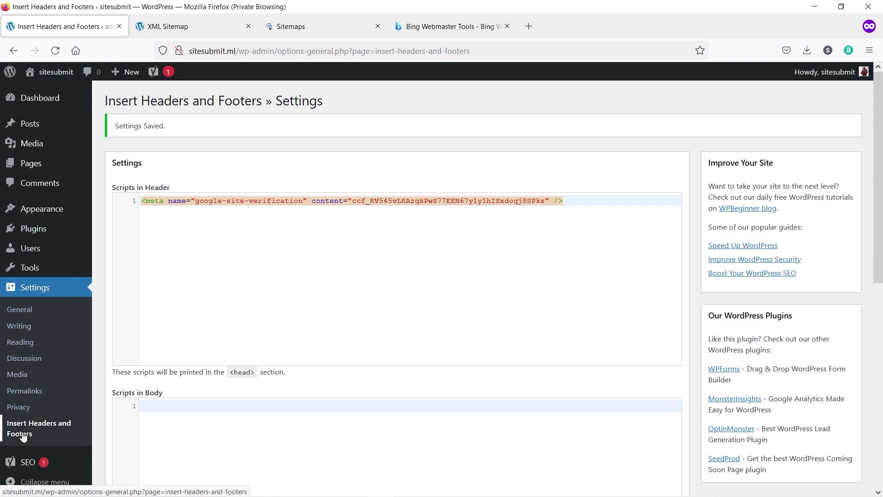
{"action": "left_click", "coordinate": [570, 198]}
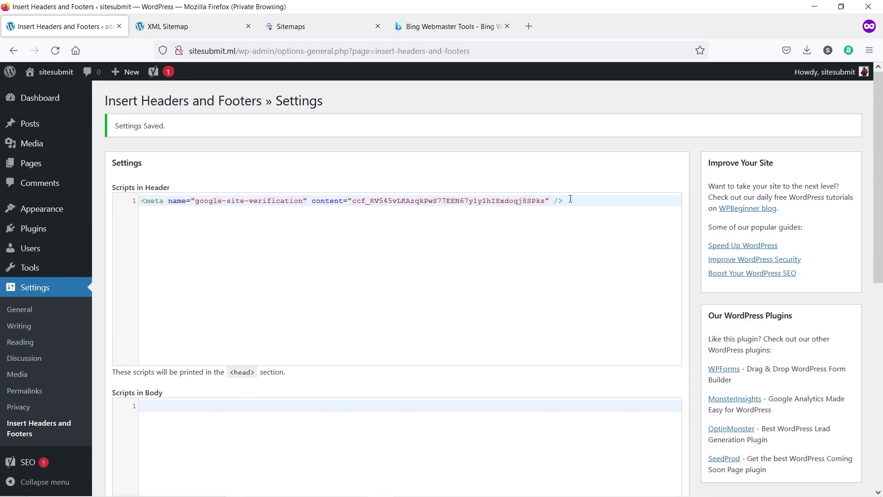
{"action": "key", "text": "Return"}
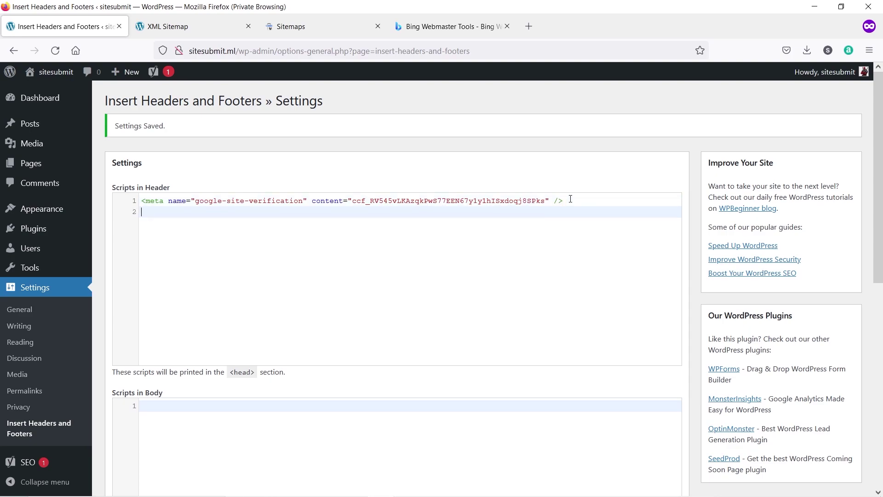
{"action": "key", "text": "ctrl+v"}
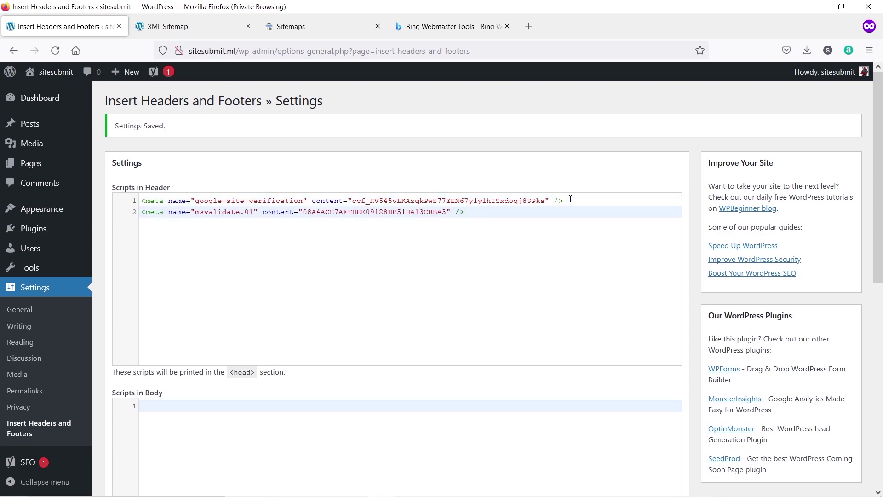
{"action": "scroll", "coordinate": [574, 217], "scroll_direction": "down", "scroll_amount": 8}
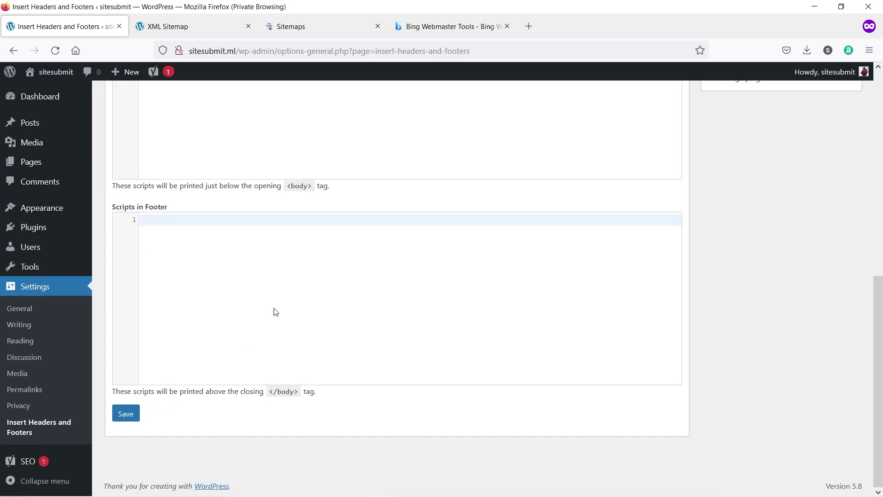
{"action": "left_click", "coordinate": [435, 29]}
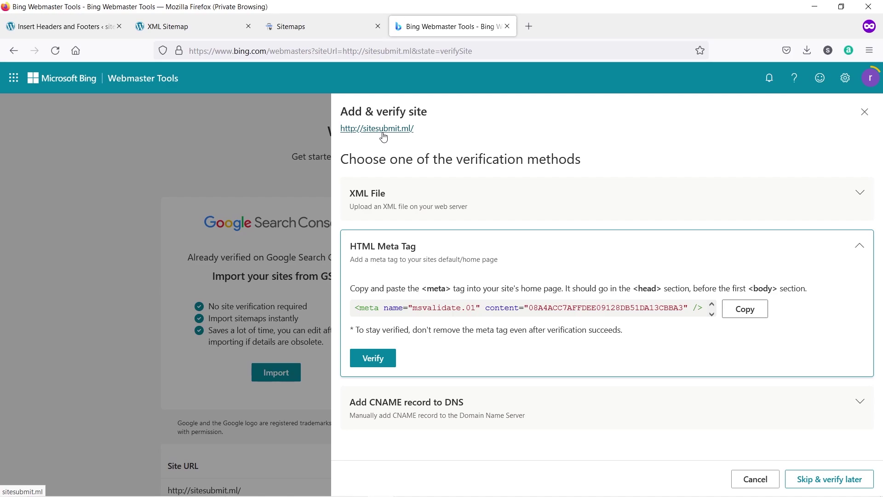
{"action": "left_click", "coordinate": [750, 478]}
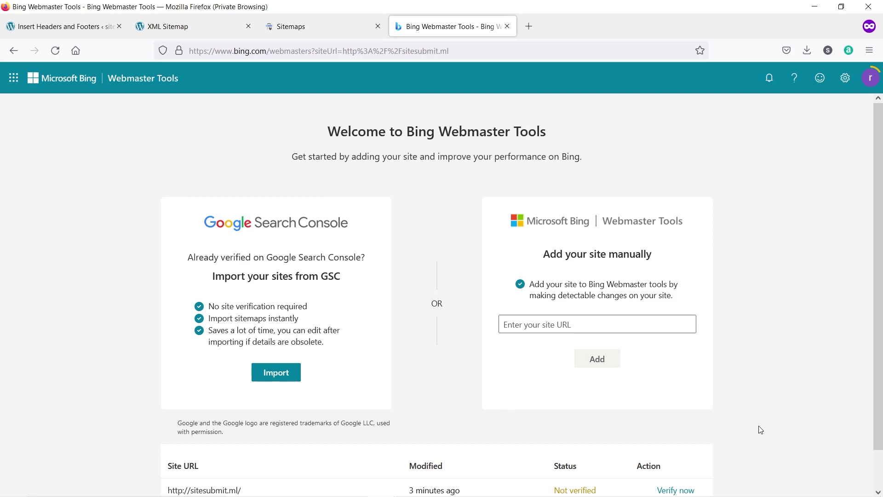
{"action": "left_click", "coordinate": [290, 375]}
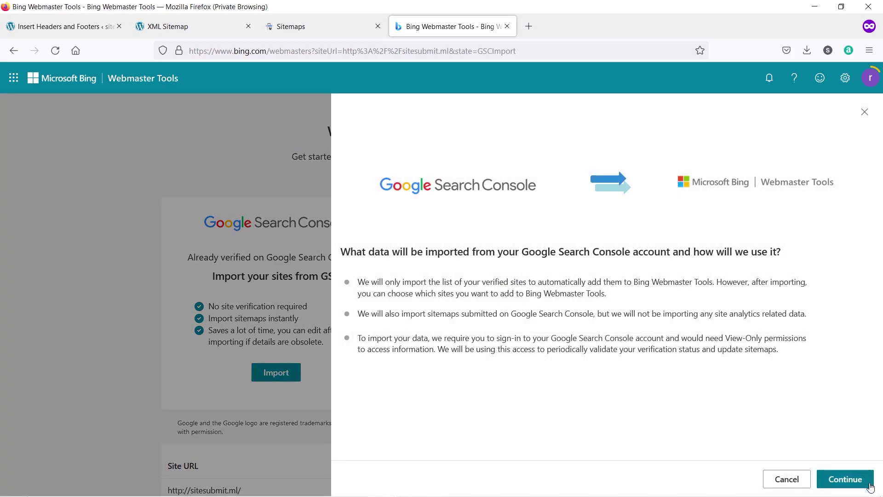
{"action": "left_click", "coordinate": [866, 486]}
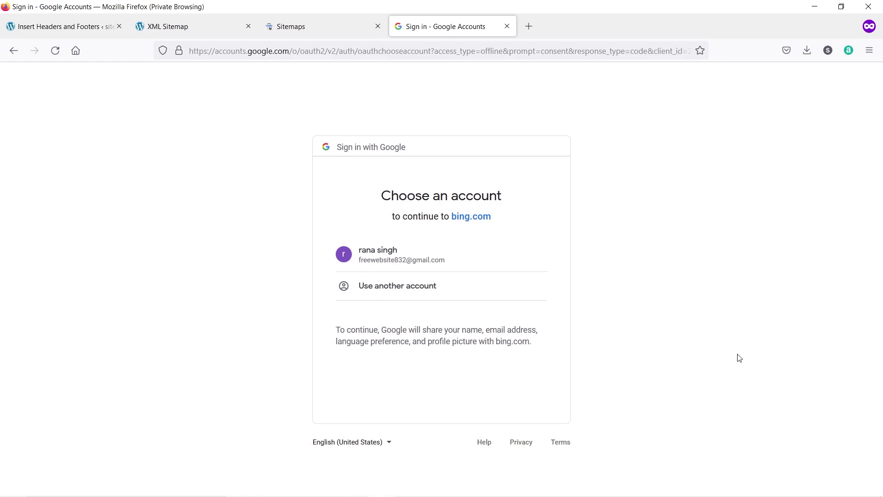
{"action": "left_click", "coordinate": [441, 257]}
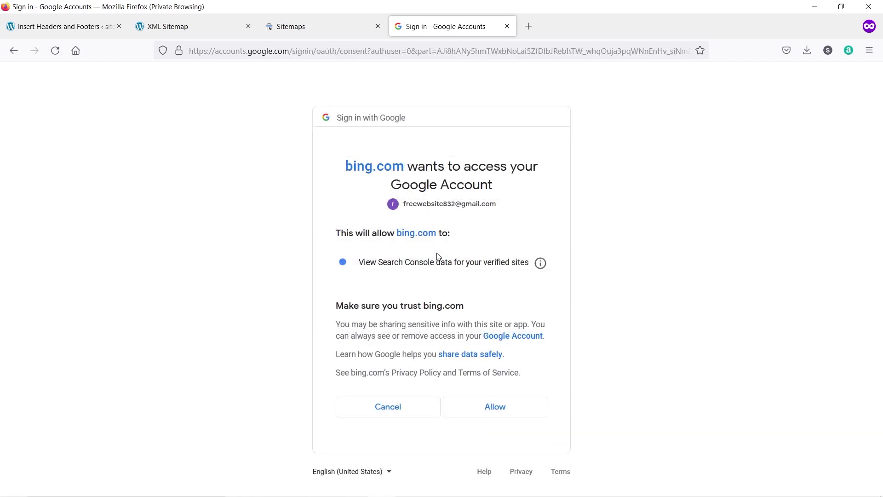
{"action": "left_click", "coordinate": [494, 408]}
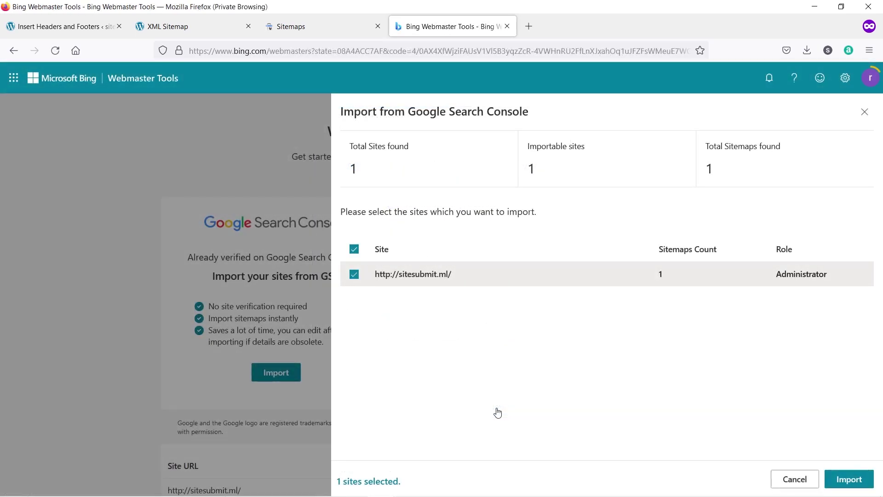
{"action": "left_click", "coordinate": [849, 478]}
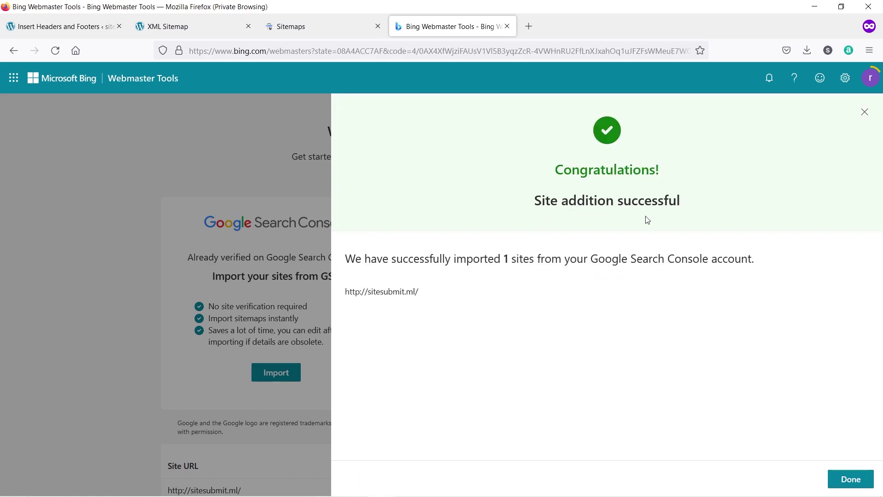
{"action": "left_click", "coordinate": [836, 480]}
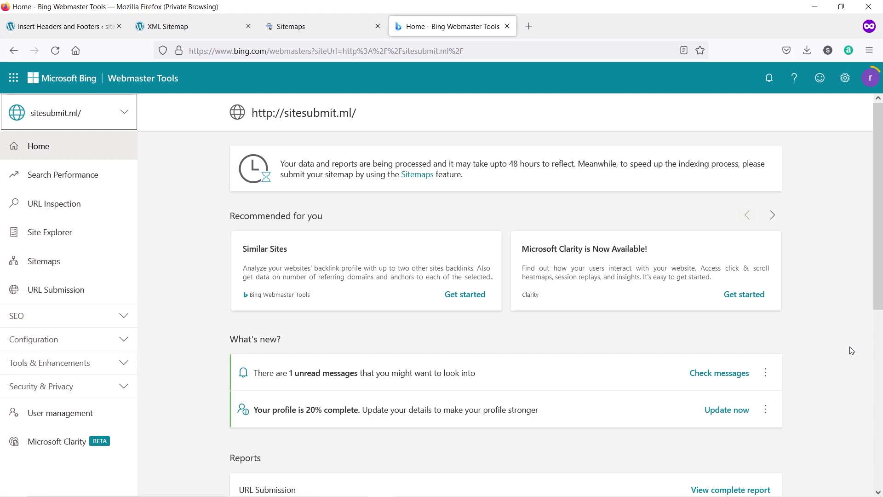
{"action": "left_click", "coordinate": [64, 262]}
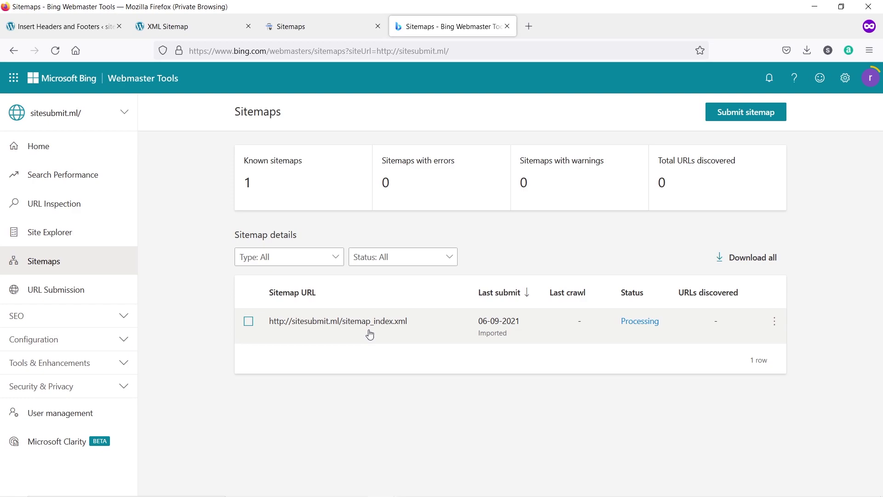
{"action": "left_click", "coordinate": [733, 116]}
{"action": "left_click", "coordinate": [455, 264]}
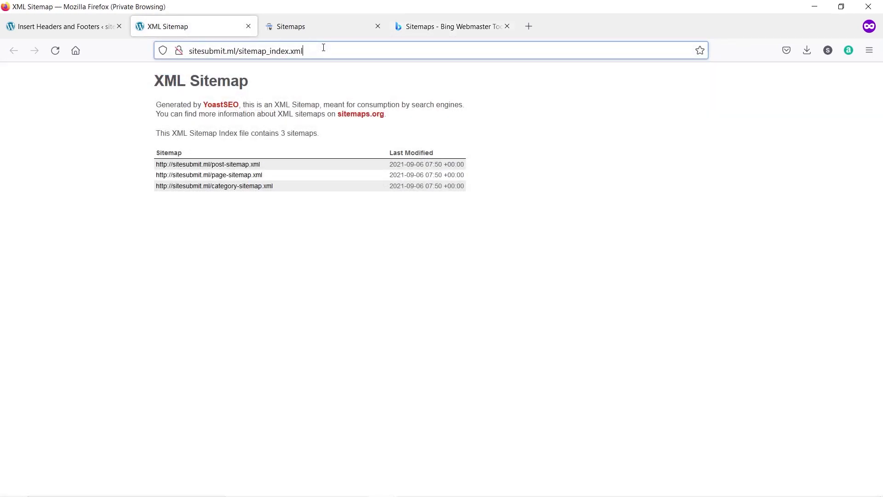
{"action": "left_click", "coordinate": [201, 56]}
{"action": "key", "text": "ctrl+c"}
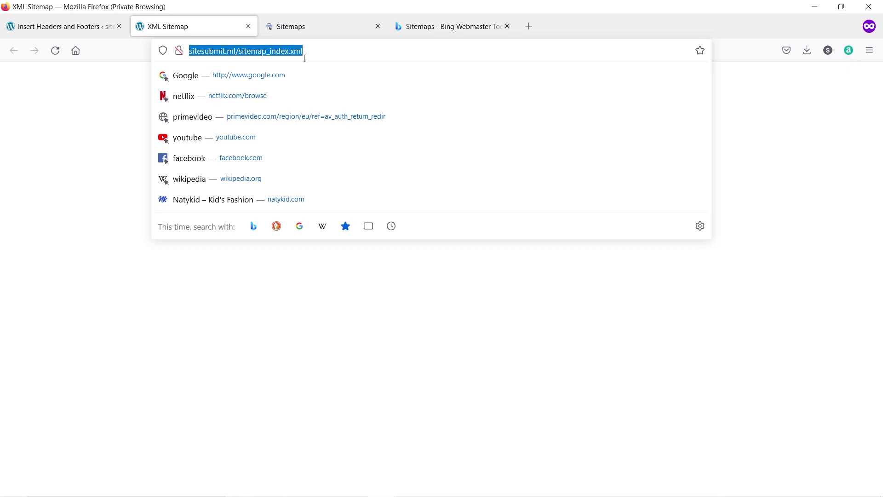
{"action": "left_click", "coordinate": [441, 28]}
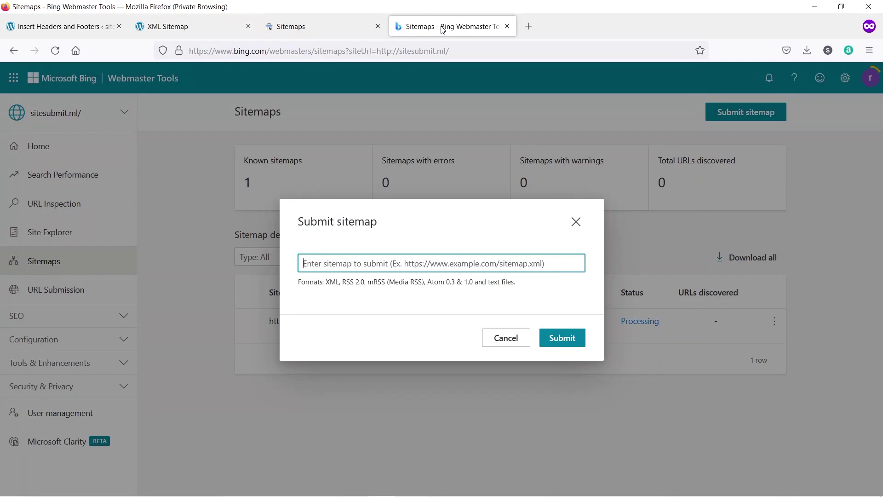
{"action": "key", "text": "ctrl+v"}
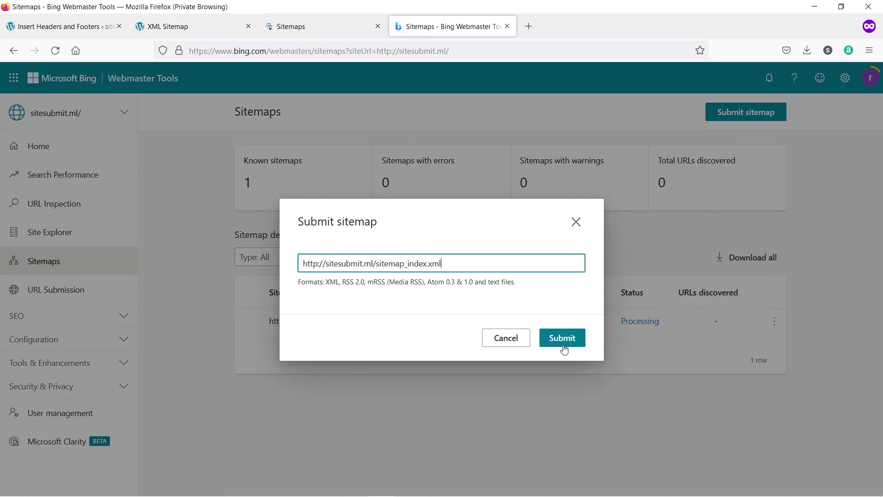
{"action": "left_click", "coordinate": [577, 222]}
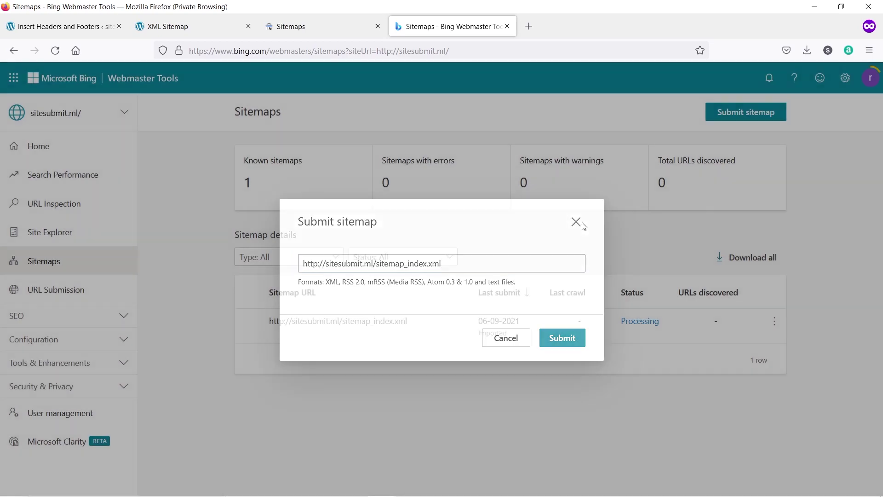